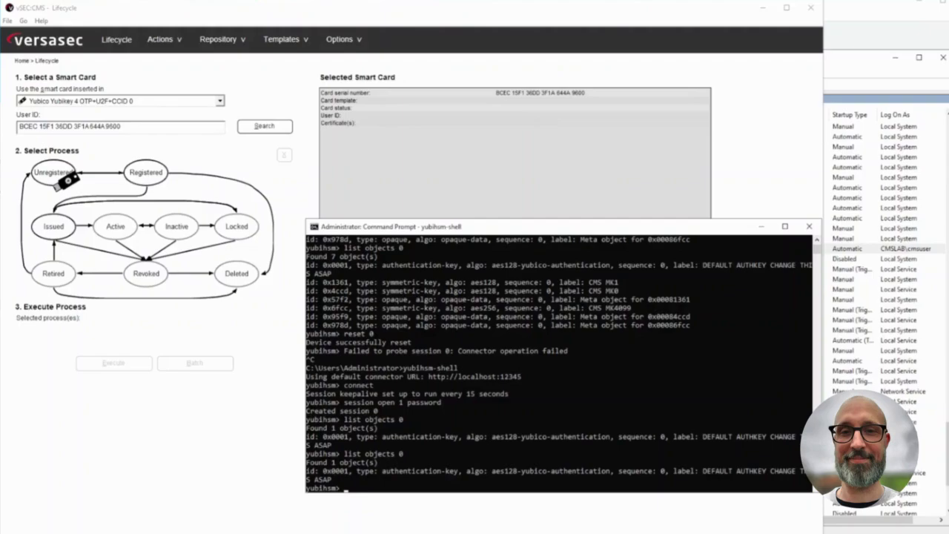
Step: Rerun 'list objects 0' in yubihsm-shell, then return to the vSEC:CMS Lifecycle window
click(586, 386)
key(Escape)
key(Up)
key(Return)
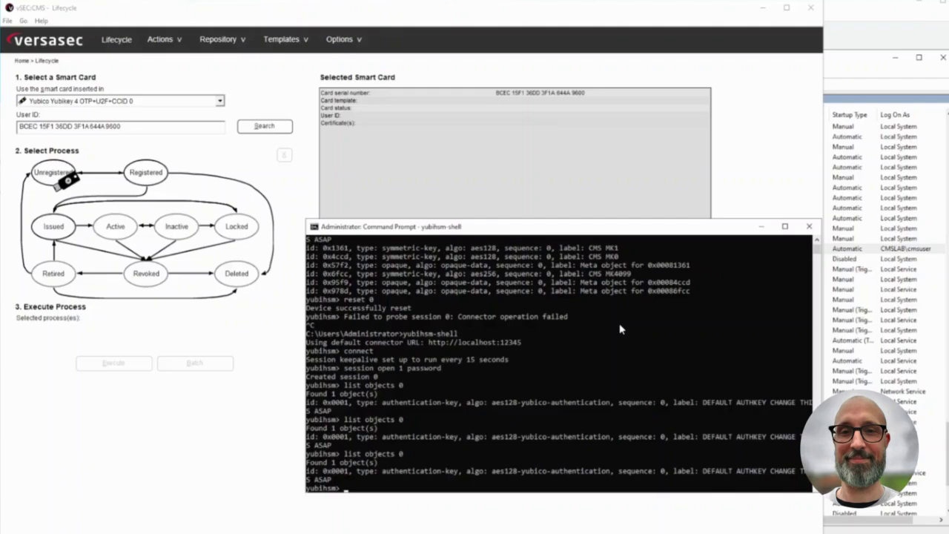
click(224, 433)
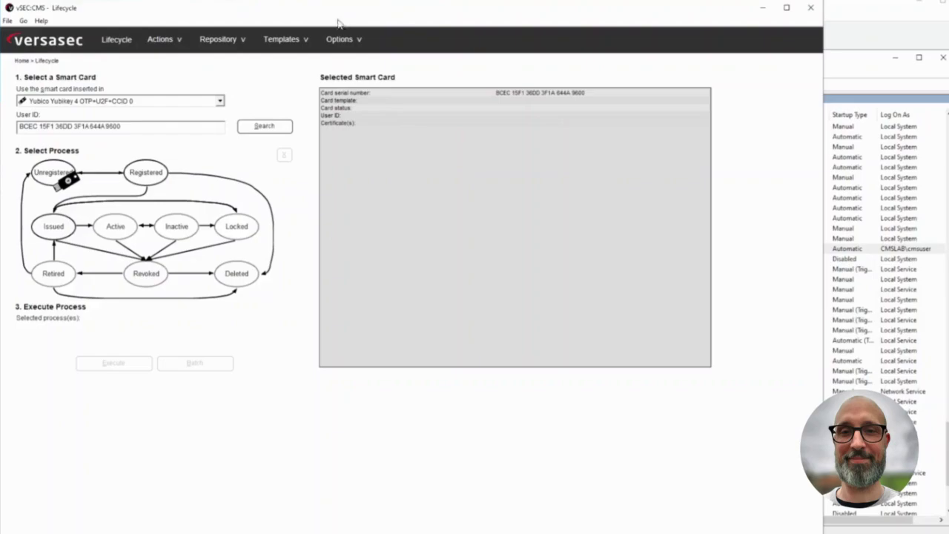
Step: Go to the Options > Connections page
click(345, 43)
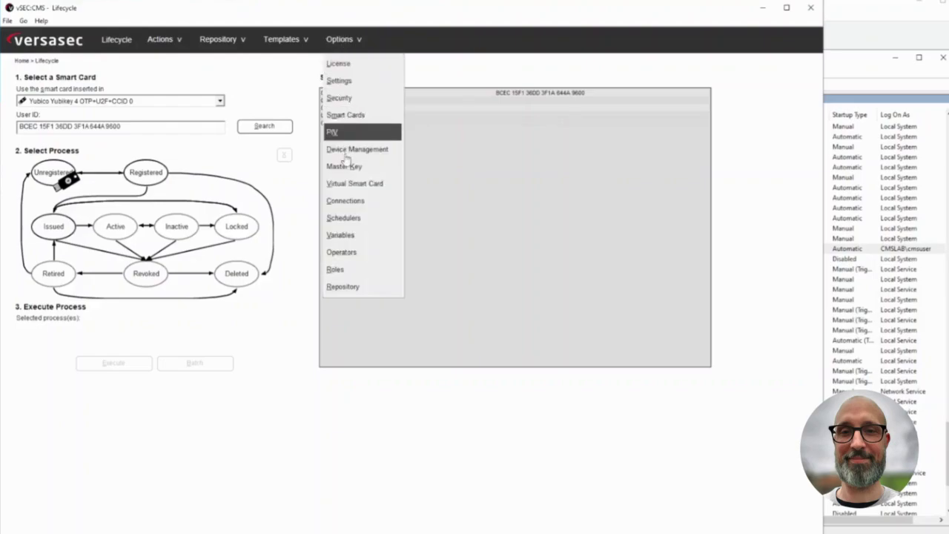
click(348, 203)
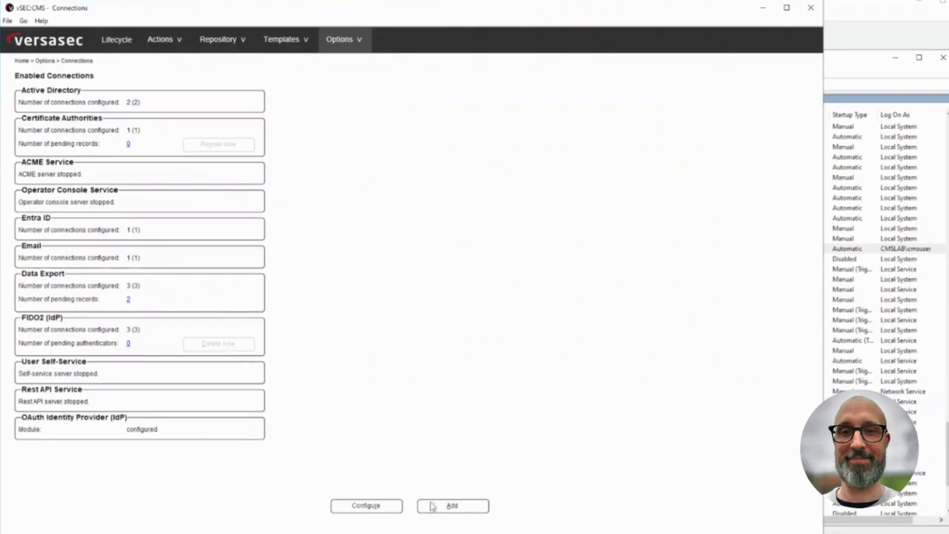
Step: Add a Hardware Security Module connection named YubiHSM2 with HSM type YubiHSM2
click(452, 505)
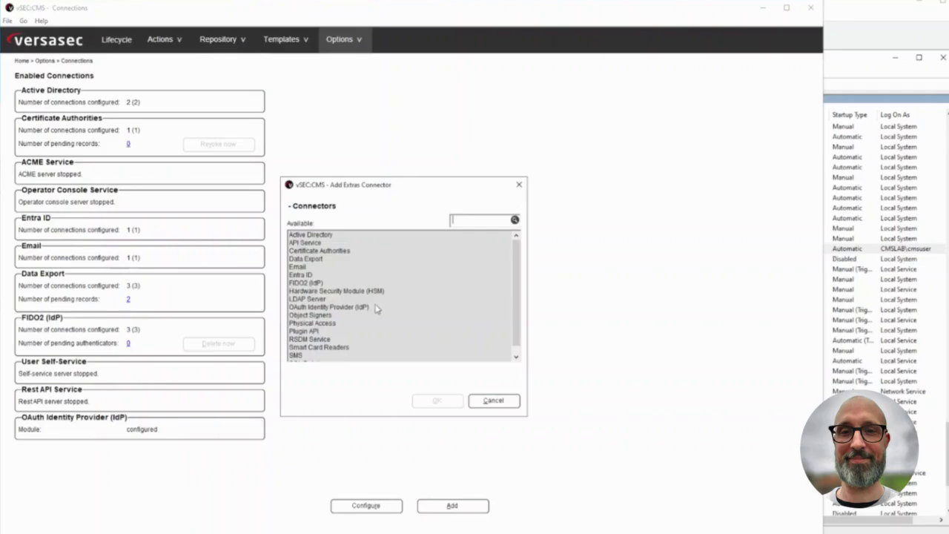
click(338, 291)
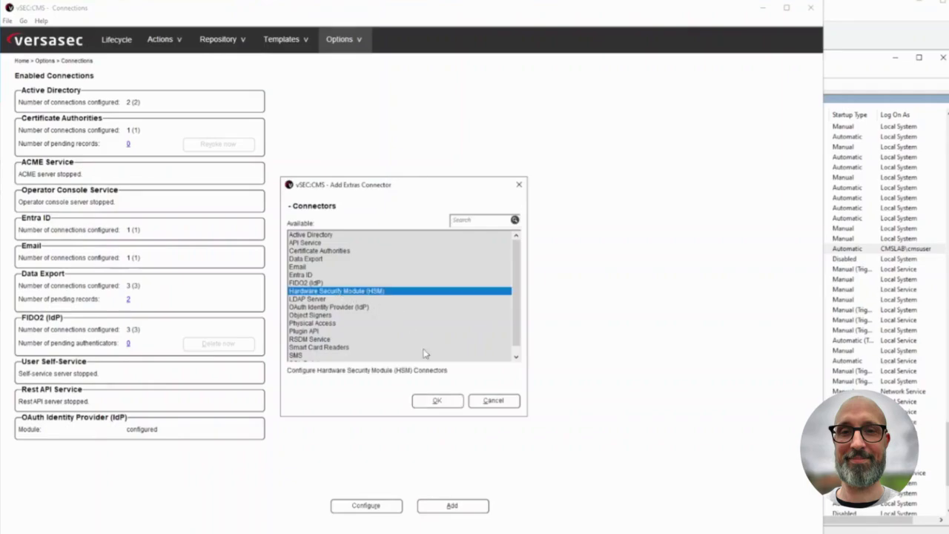
click(437, 400)
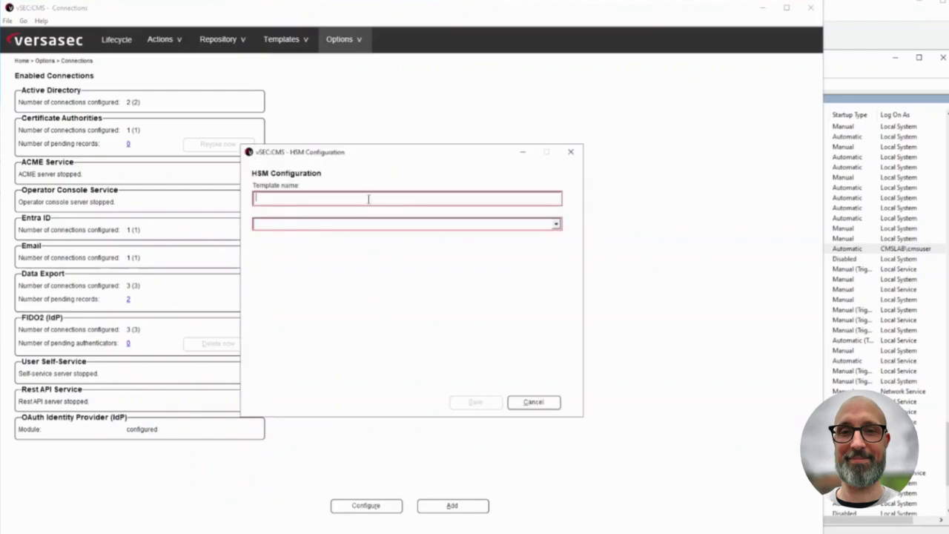
text(Yub)
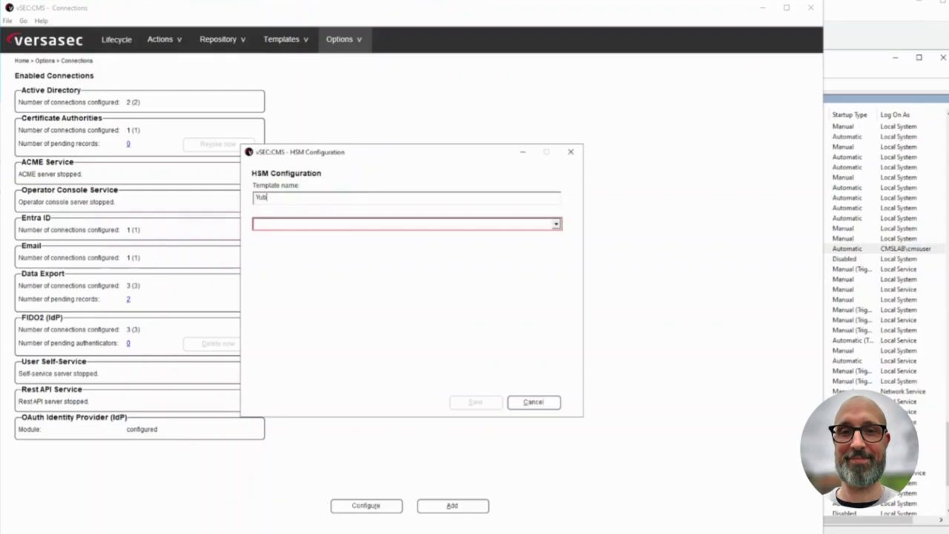
text(iHSM2)
click(289, 225)
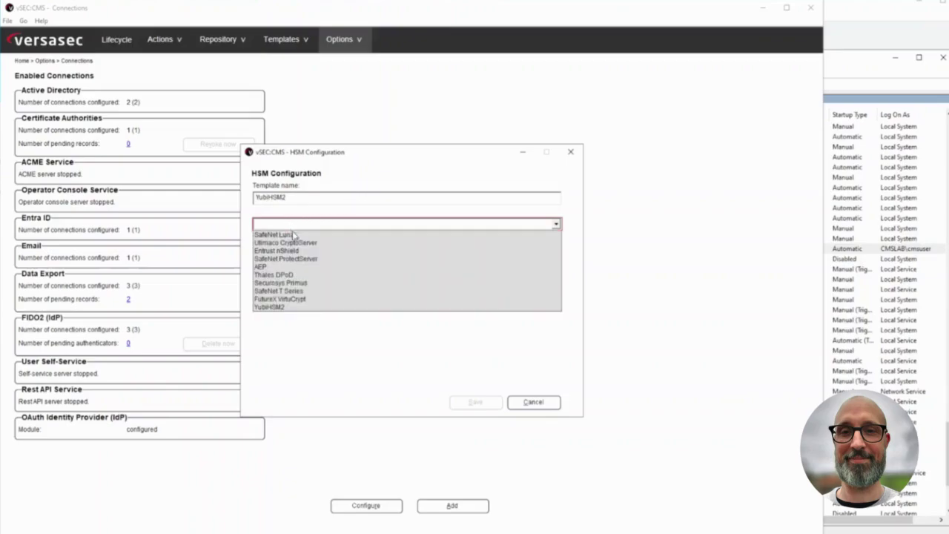
click(283, 310)
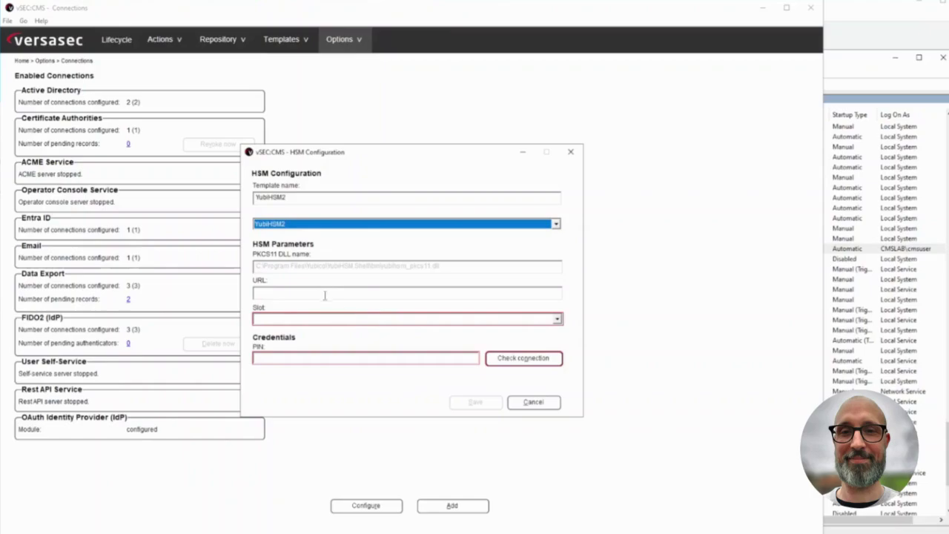
Step: Use the YubiHSM Connector slot at 127.0.0.1 with the HSM PIN, verify the connection, and save
click(319, 319)
click(321, 329)
click(329, 359)
text(*********)
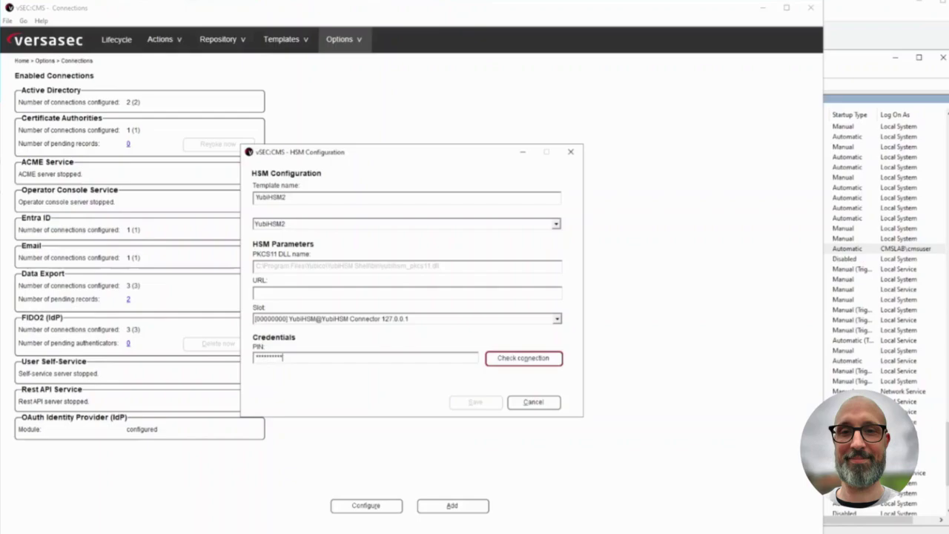
click(524, 361)
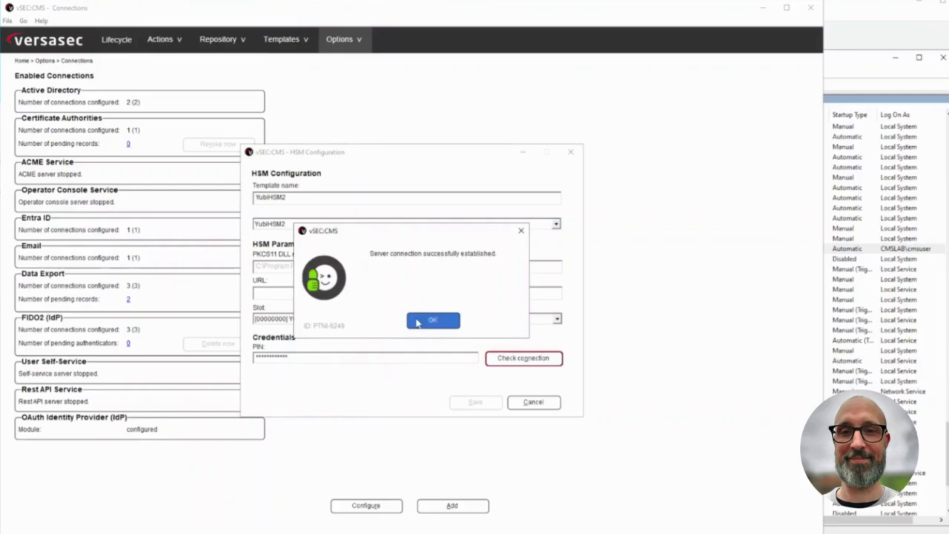
click(432, 321)
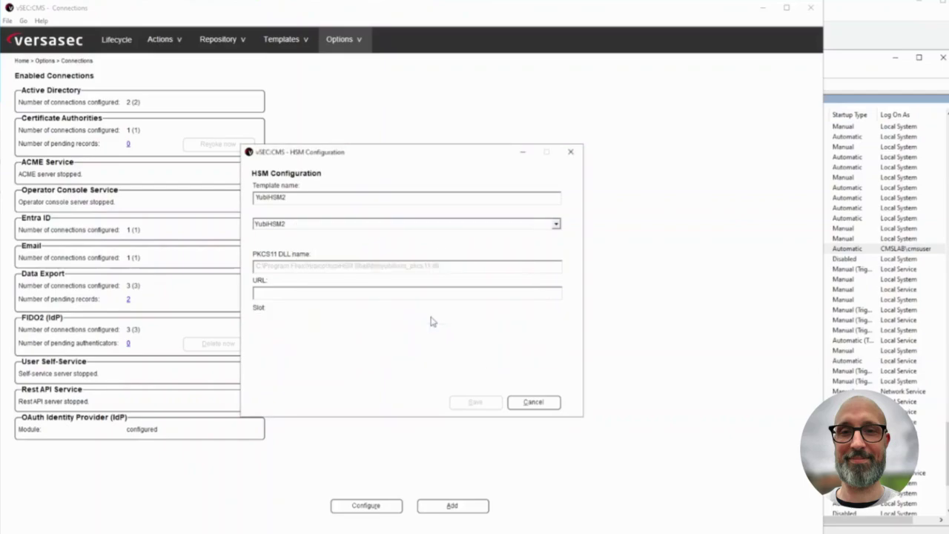
click(473, 404)
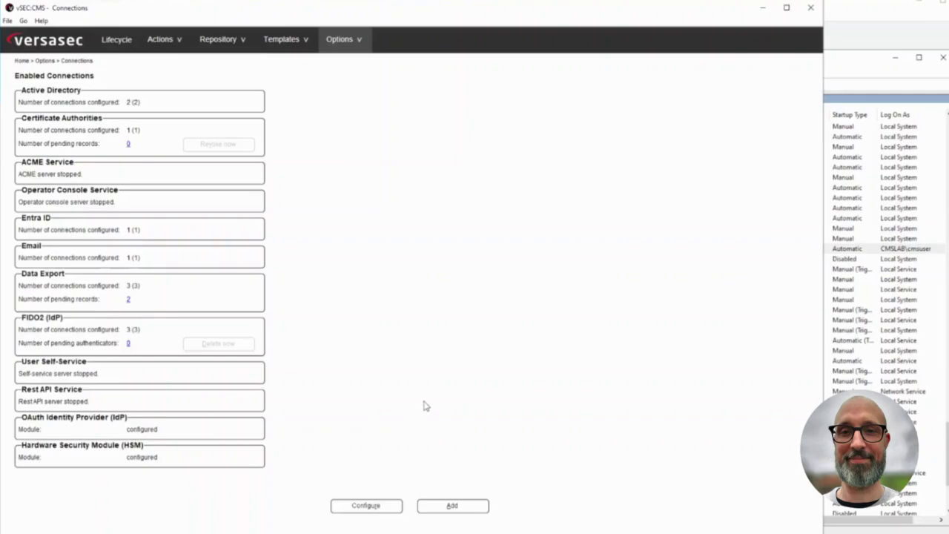
Step: Visit the Master Key options page, then view Repository > Master Keys and select keys 000 and 001
click(356, 43)
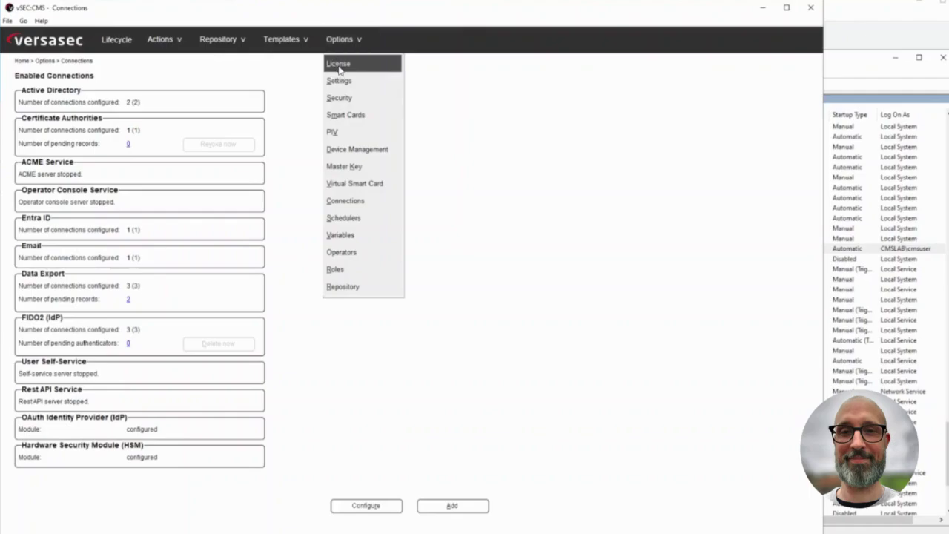
click(351, 170)
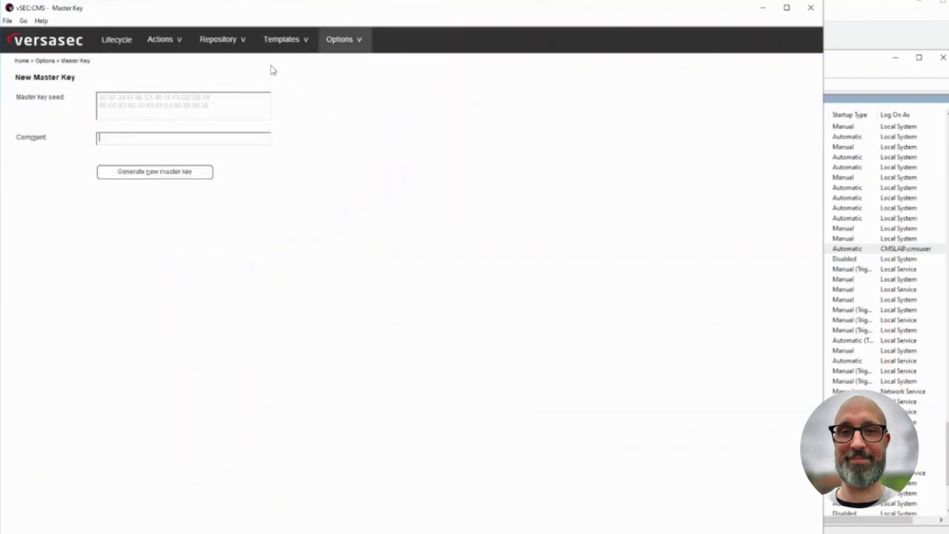
click(221, 43)
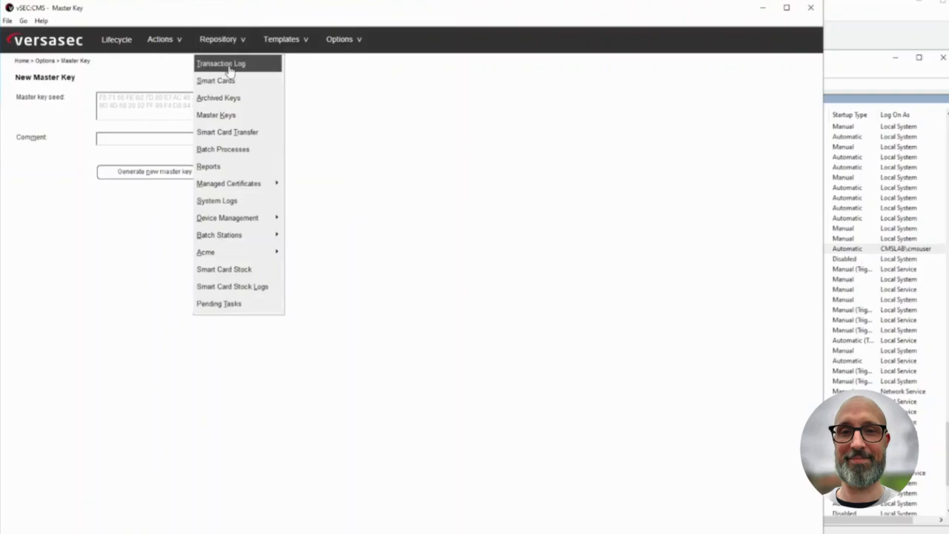
click(227, 116)
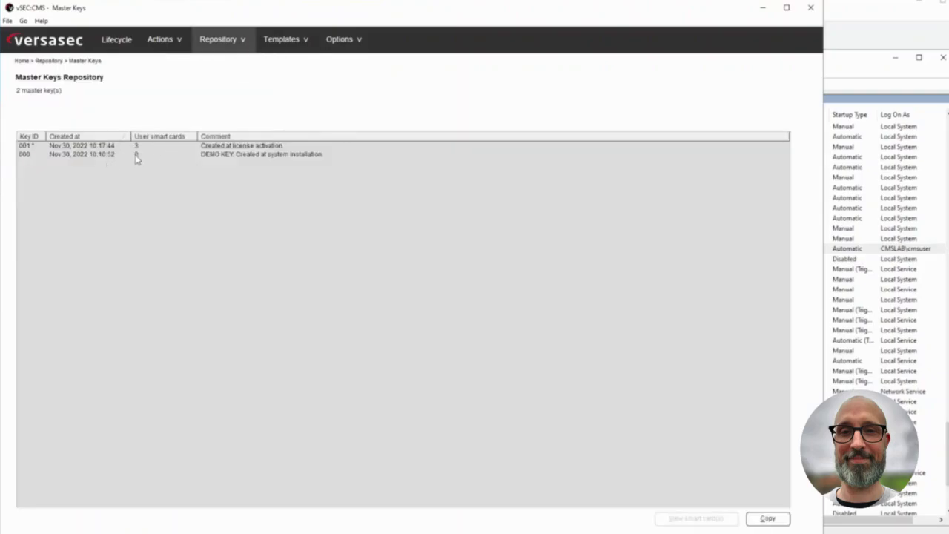
click(105, 157)
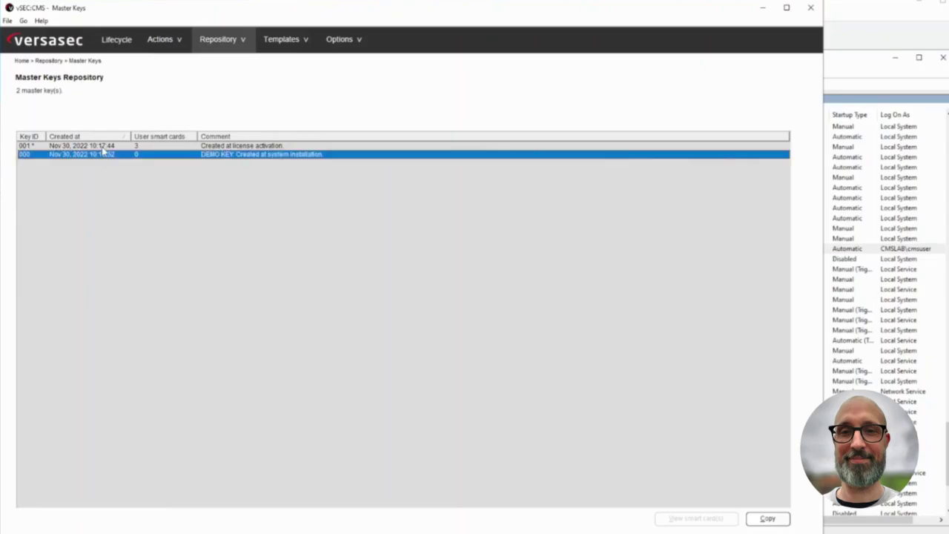
click(104, 146)
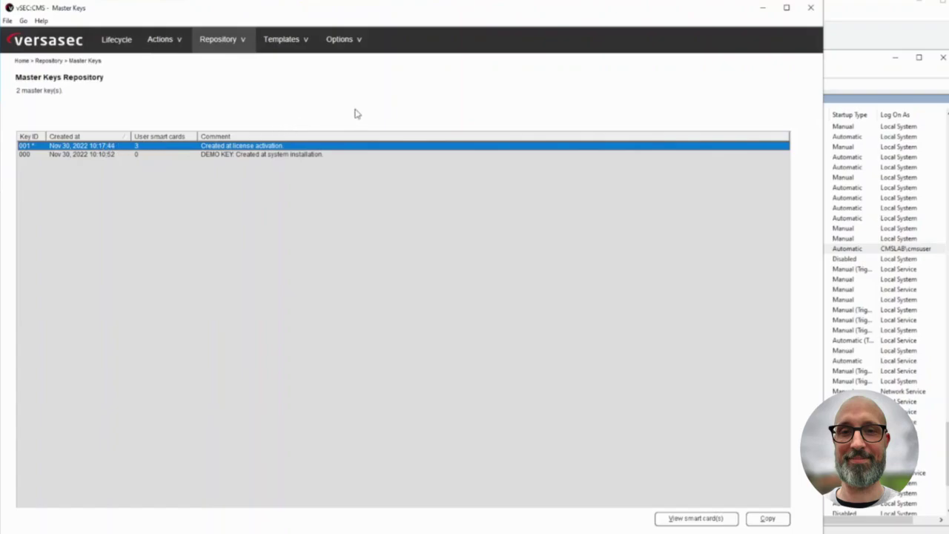
click(355, 49)
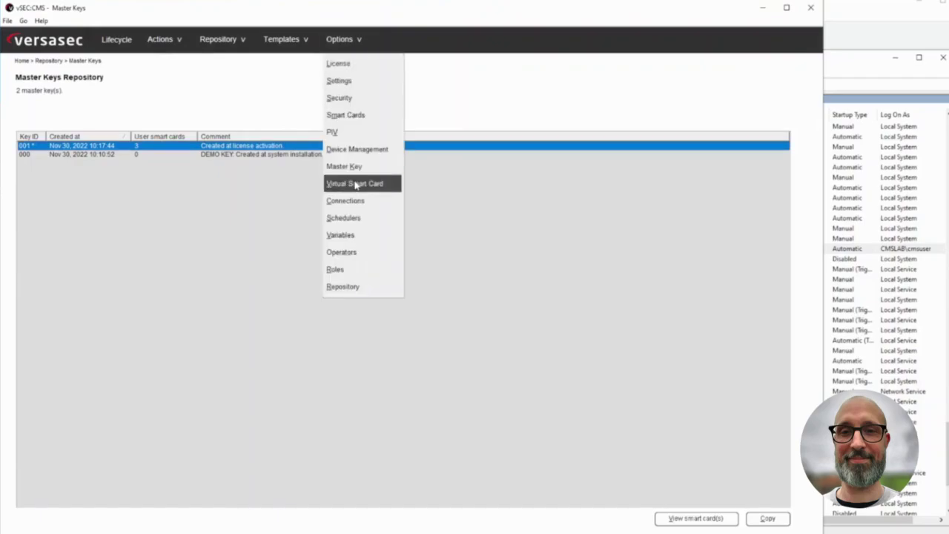
Step: On the Operators page, create a service key store named 'YubiHSM KeyStore'
click(346, 254)
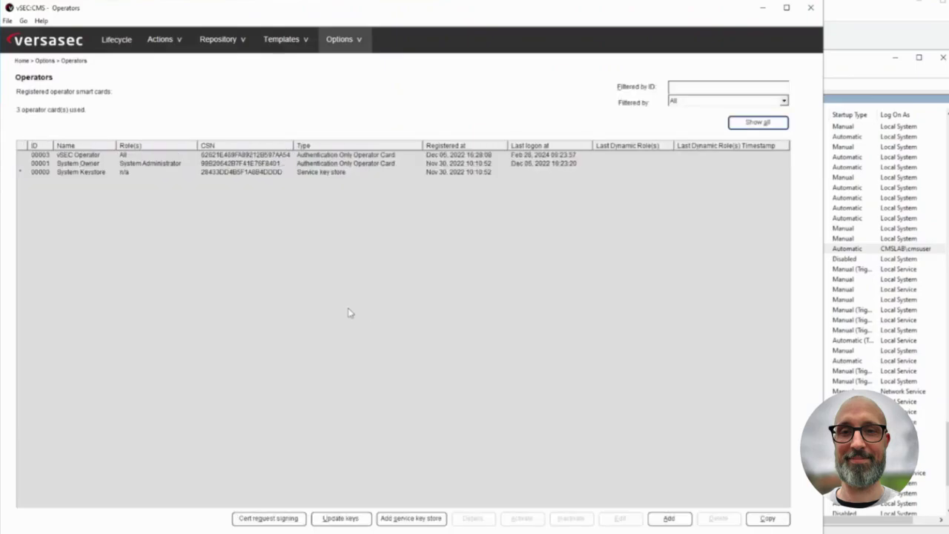
click(412, 518)
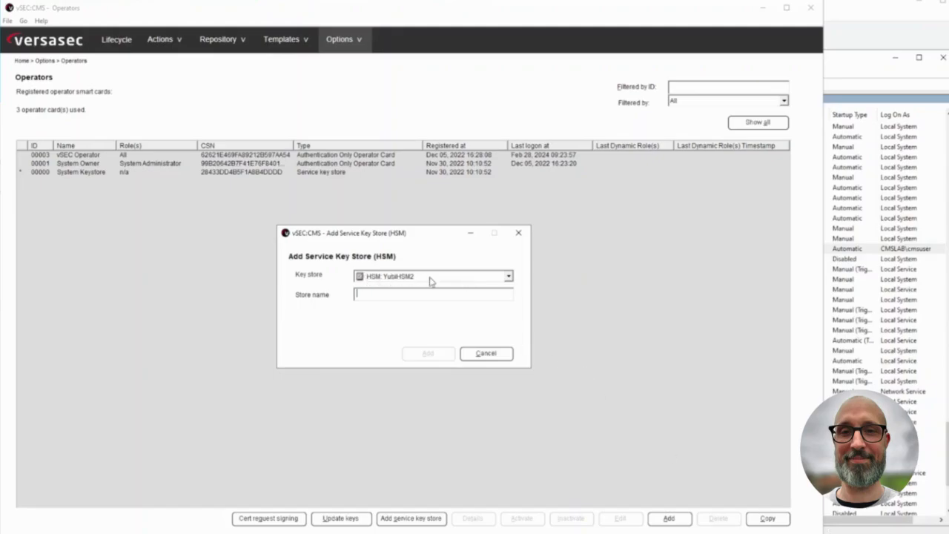
text(YubiHSM)
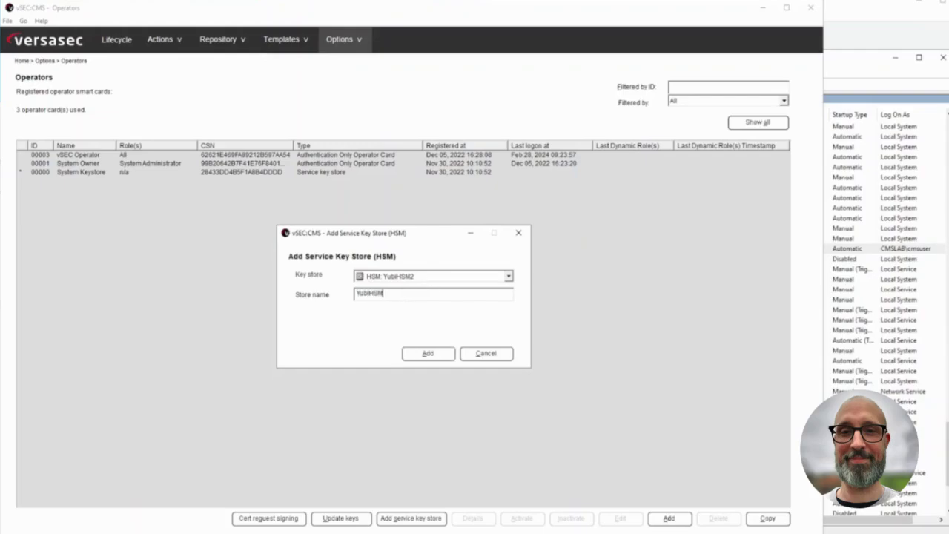
text( KeyStore)
click(436, 357)
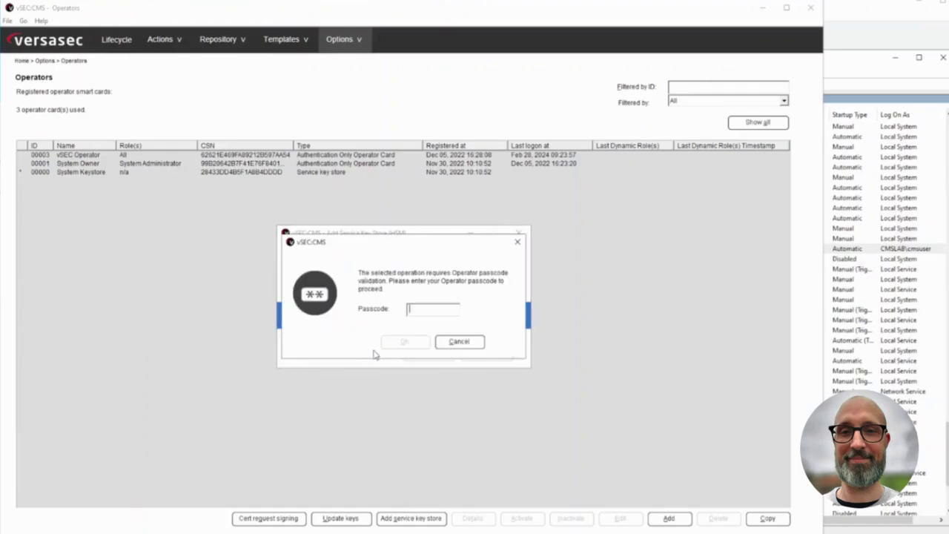
Step: Authorize with the operator passcode and finish adding the YubiHSM KeyStore
text(***)
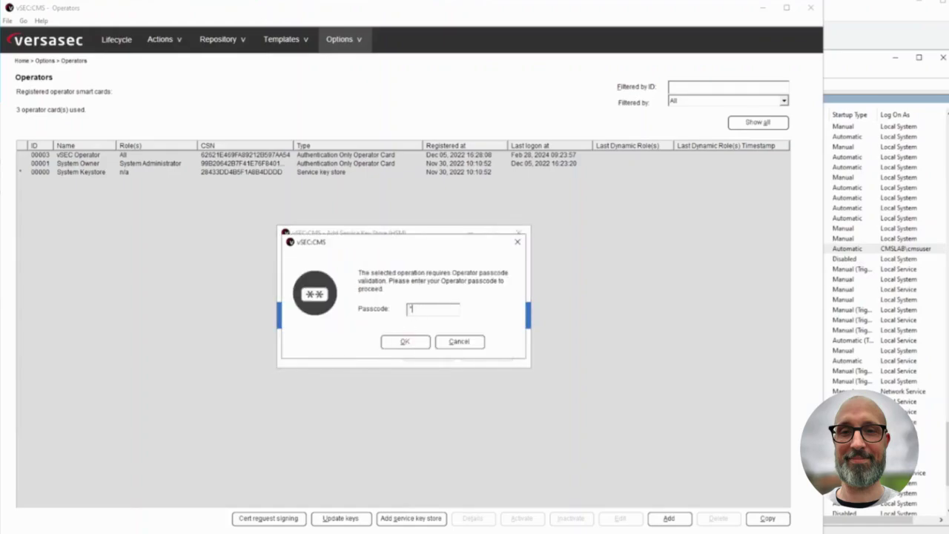
key(Return)
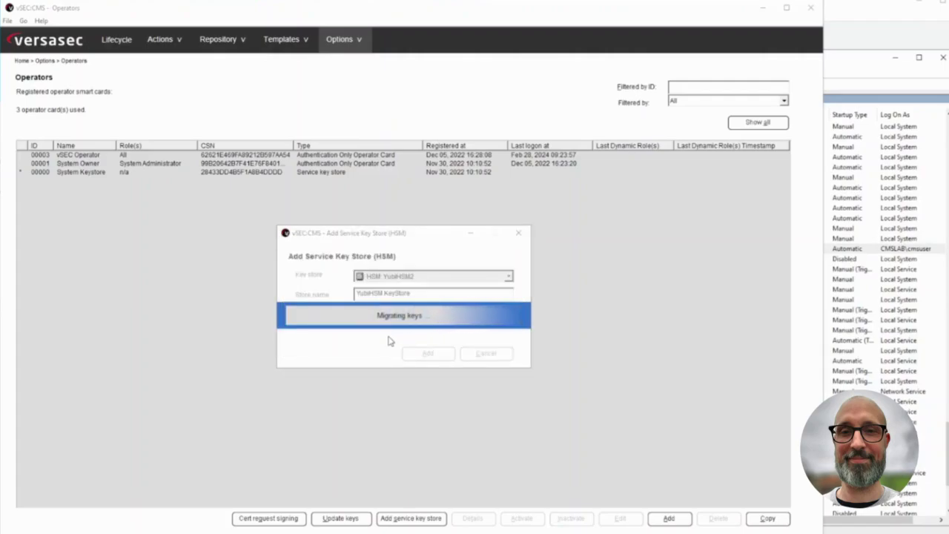
click(404, 343)
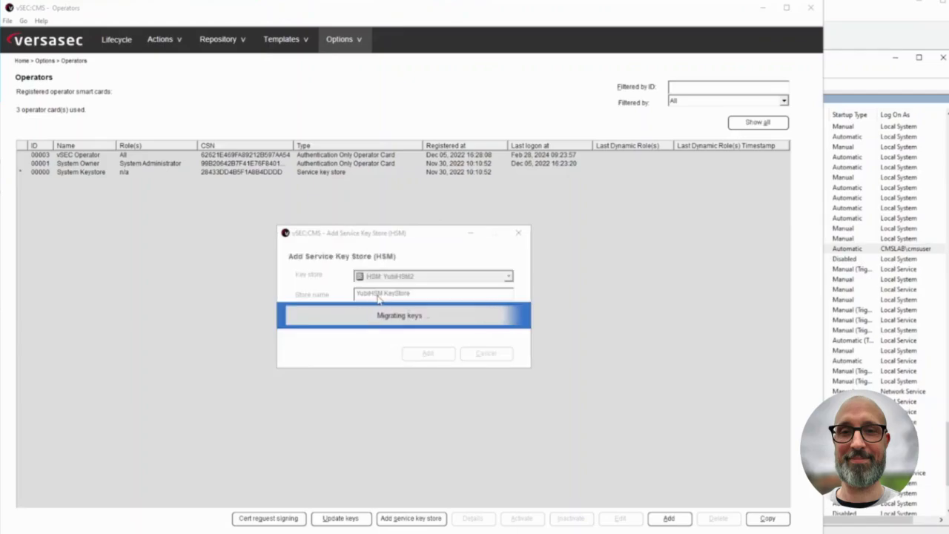
click(433, 353)
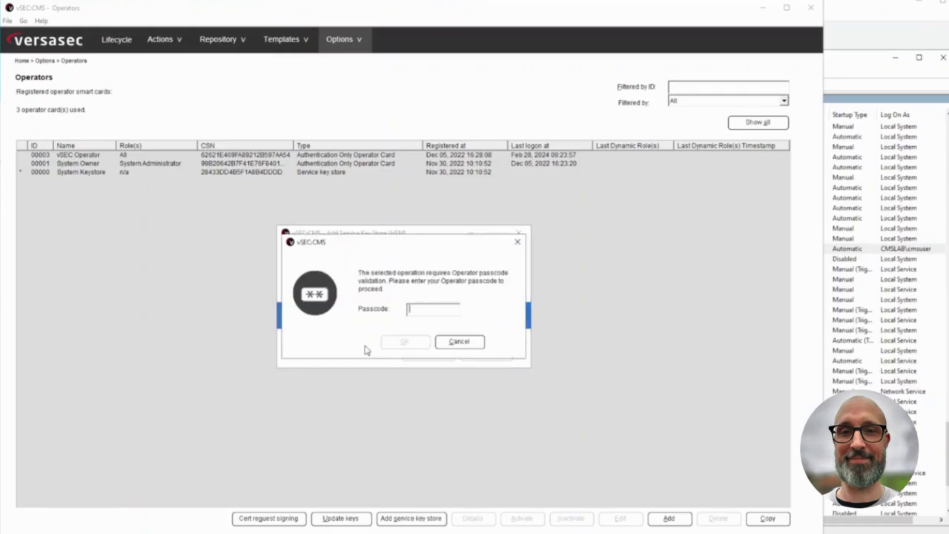
text(****)
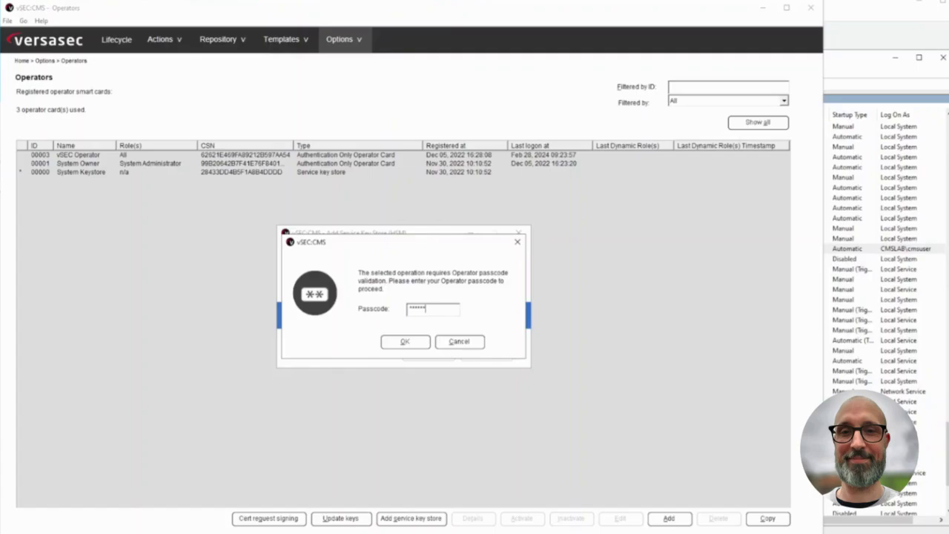
click(405, 344)
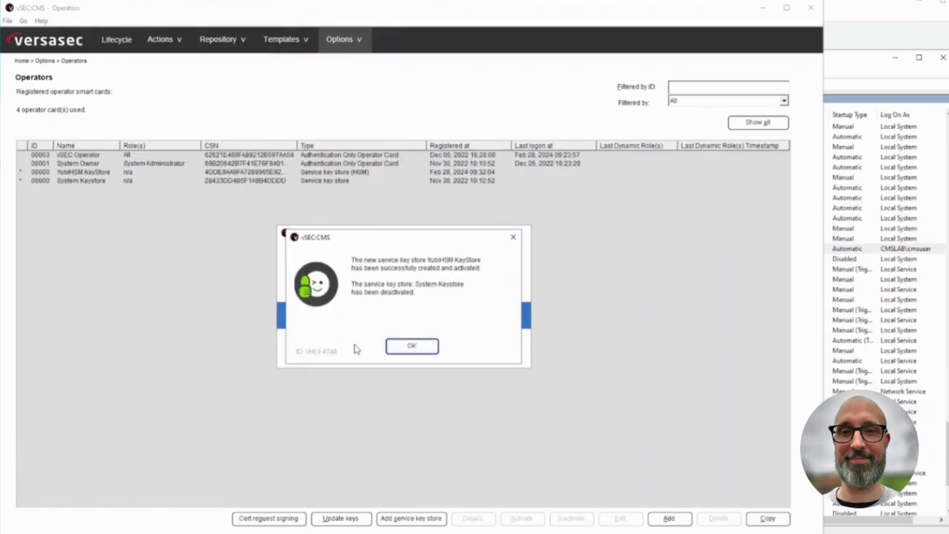
click(406, 349)
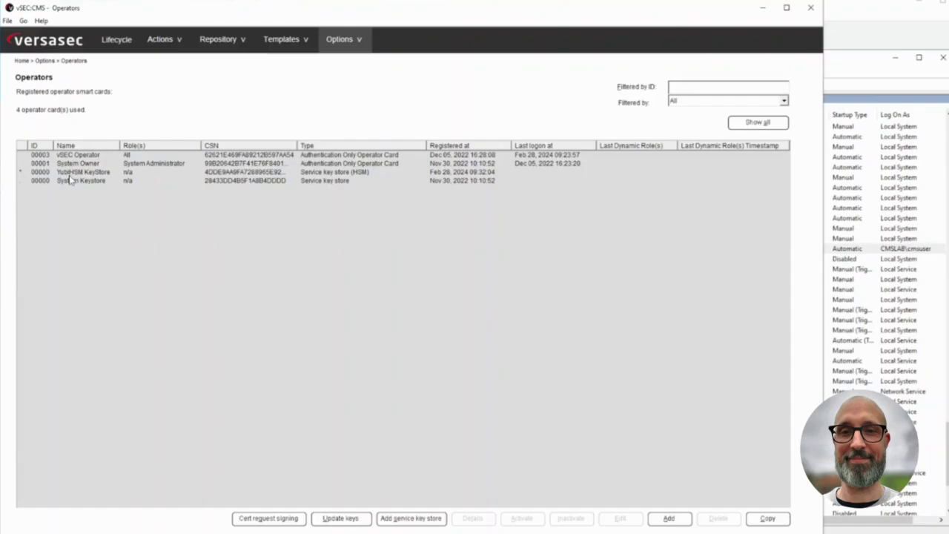
Step: Enter the comment 'YubiHSM2 MK' for a new master key and authorize with the operator passcode
click(228, 49)
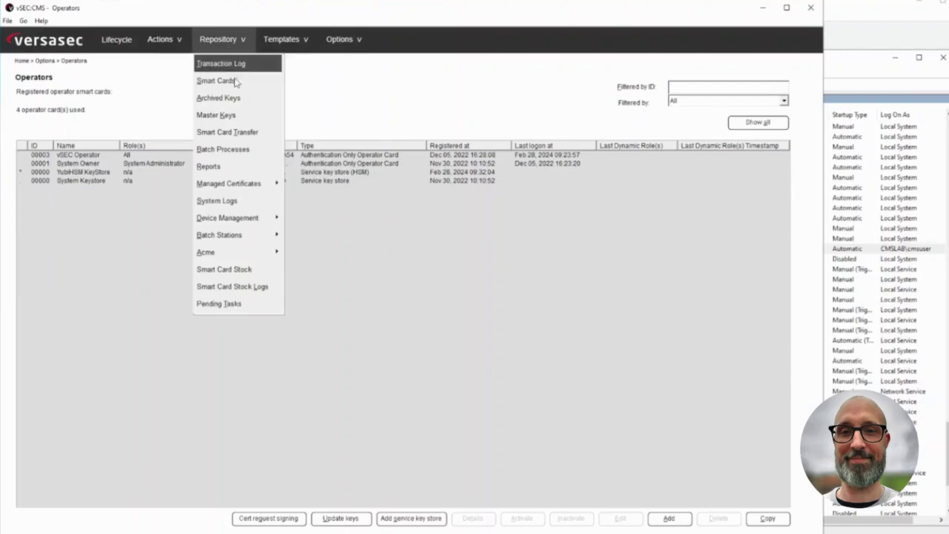
click(242, 117)
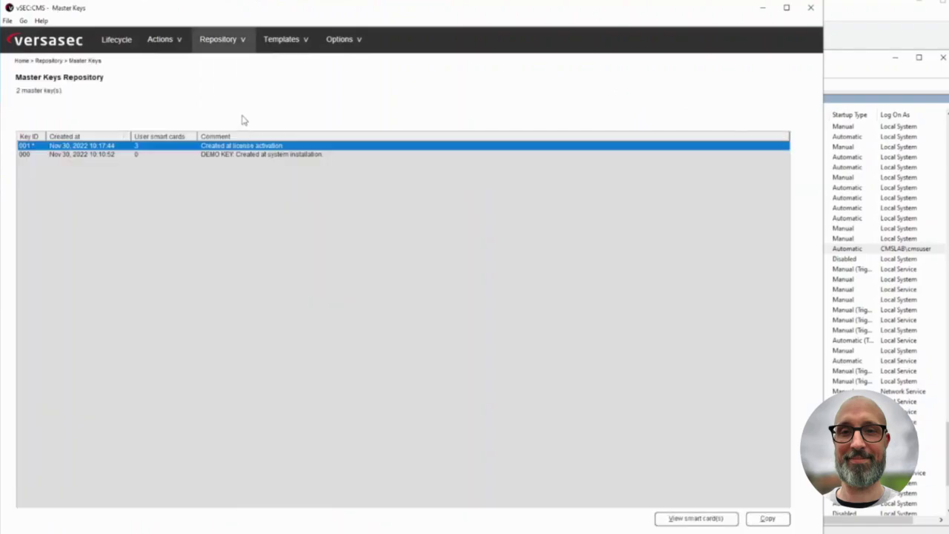
click(354, 44)
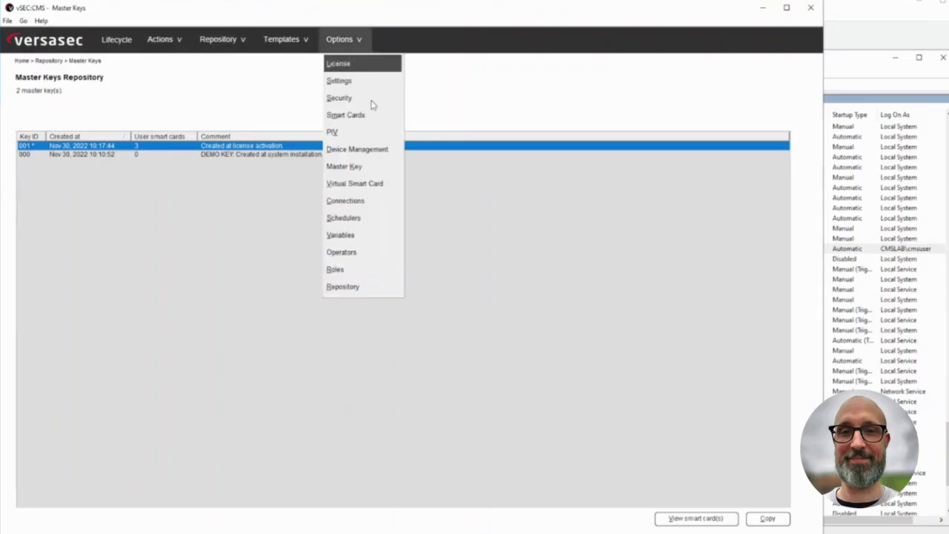
click(371, 169)
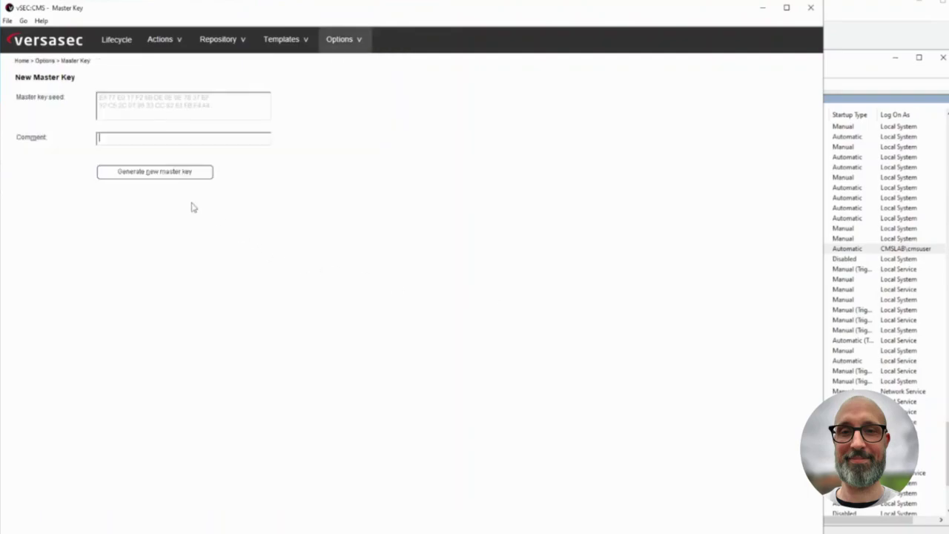
text(YubiHSM2 MK)
click(178, 182)
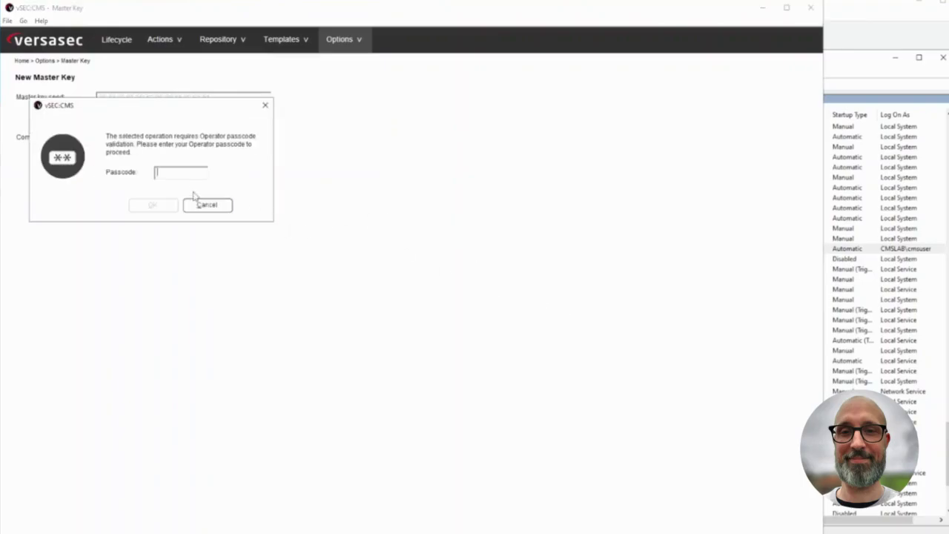
text(**)
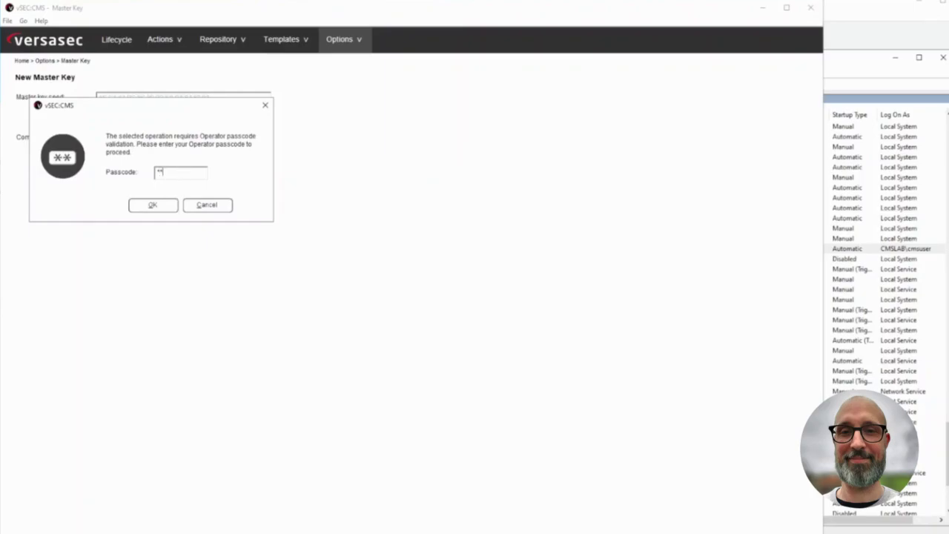
text(***)
click(153, 208)
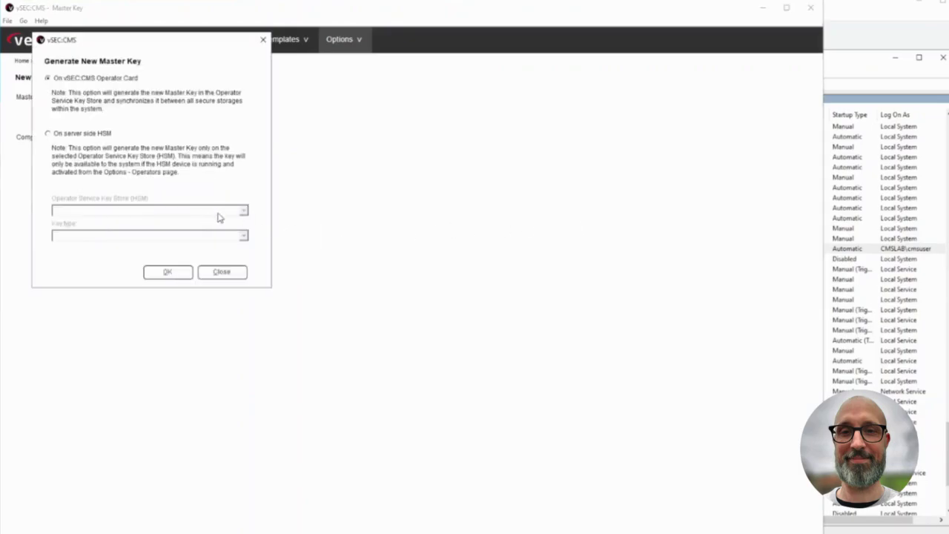
Step: Generate the key server-side on the YubiHSM KeyStore HSM as AES256, confirming creation
click(78, 134)
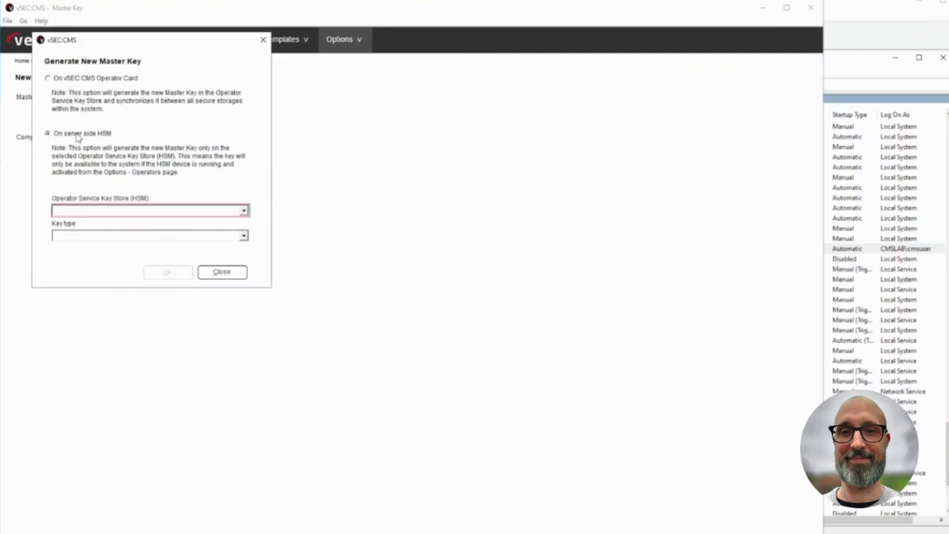
click(92, 210)
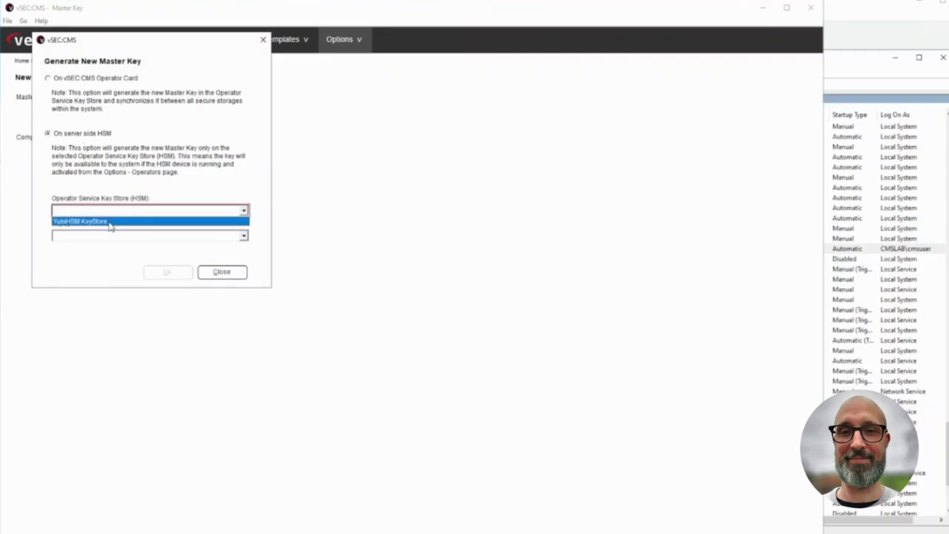
click(112, 224)
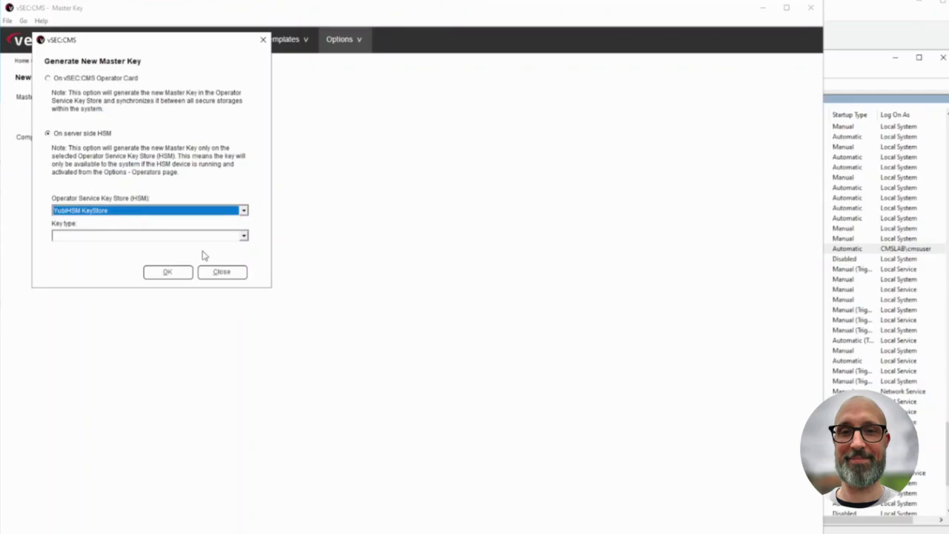
click(104, 240)
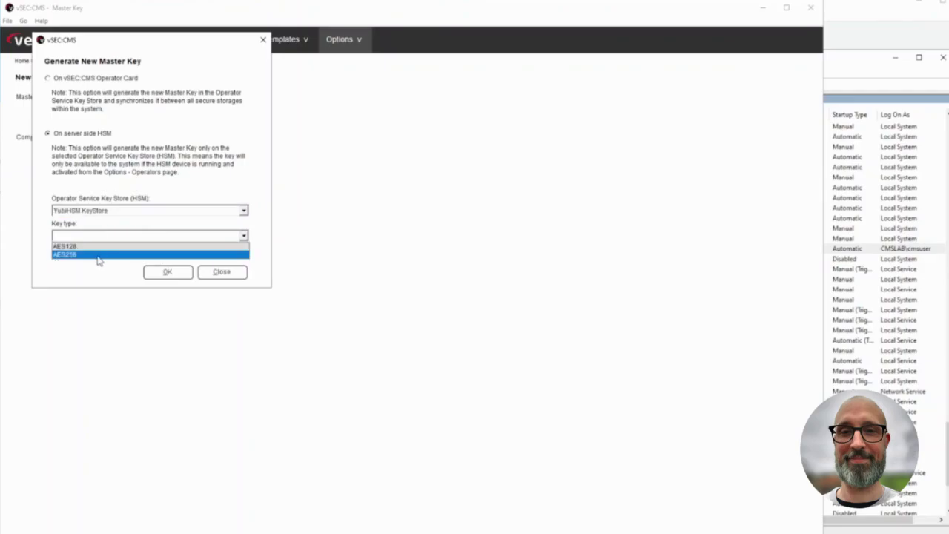
click(98, 254)
click(166, 271)
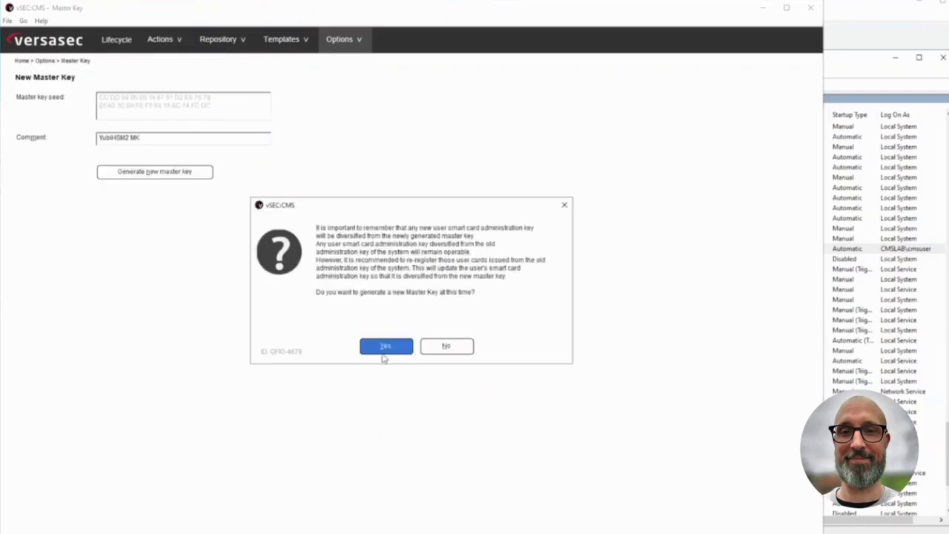
click(376, 349)
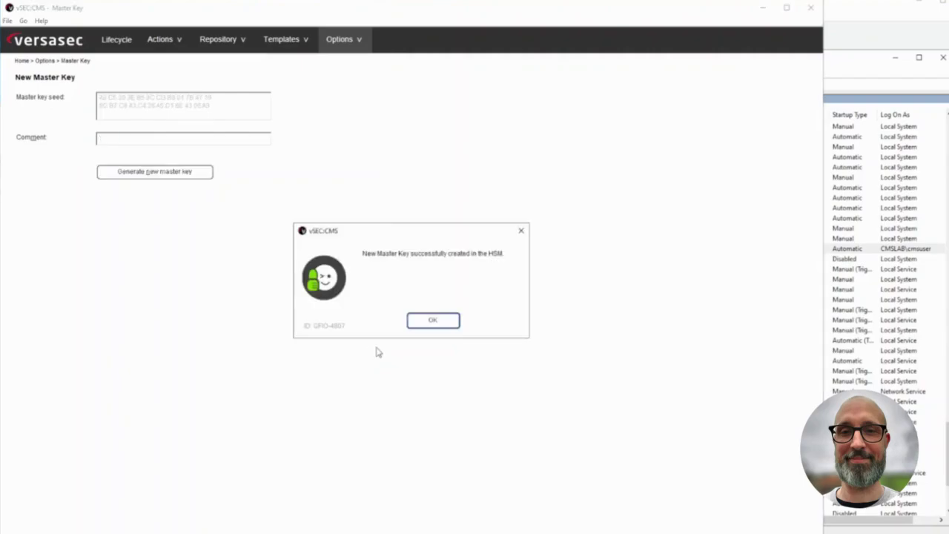
click(420, 324)
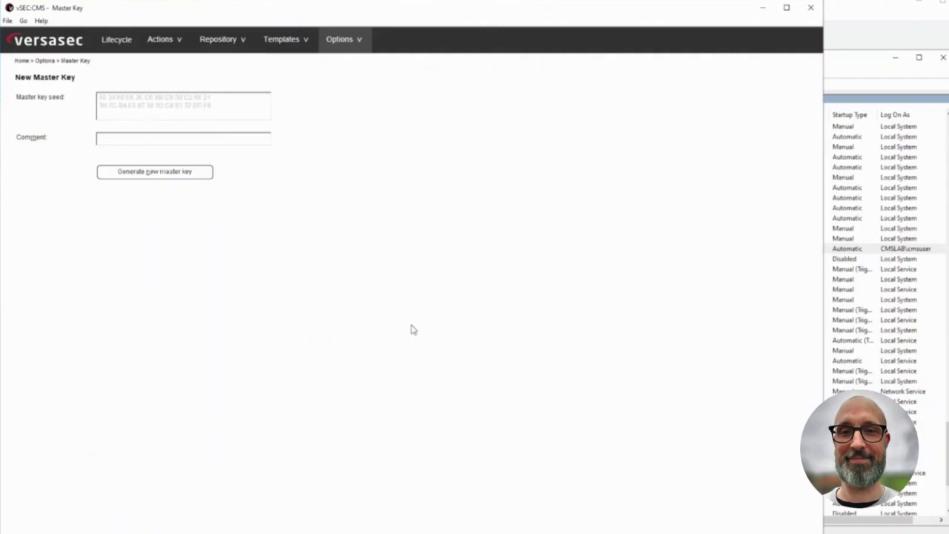
Step: Select the new master key 4099 'YubiHSM2 MK' in the Master Keys repository
click(206, 47)
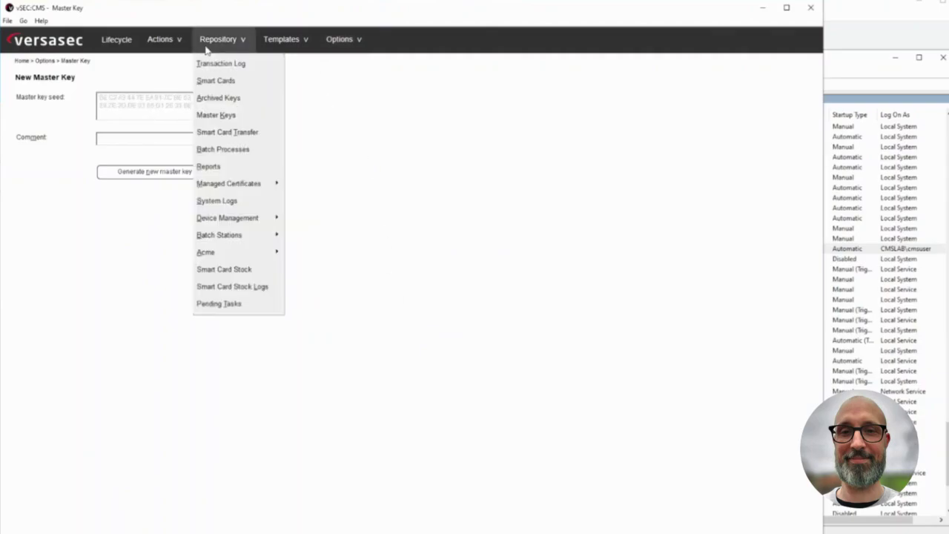
click(231, 119)
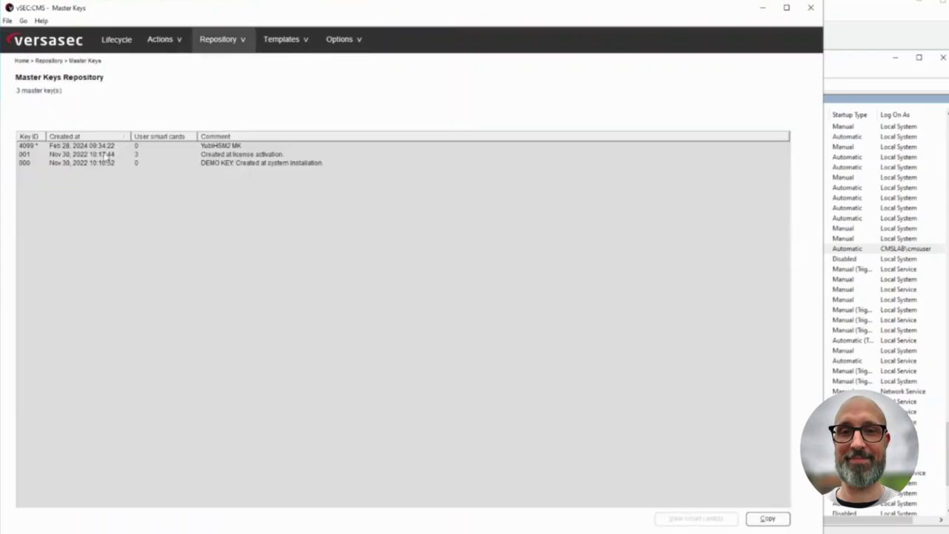
click(79, 147)
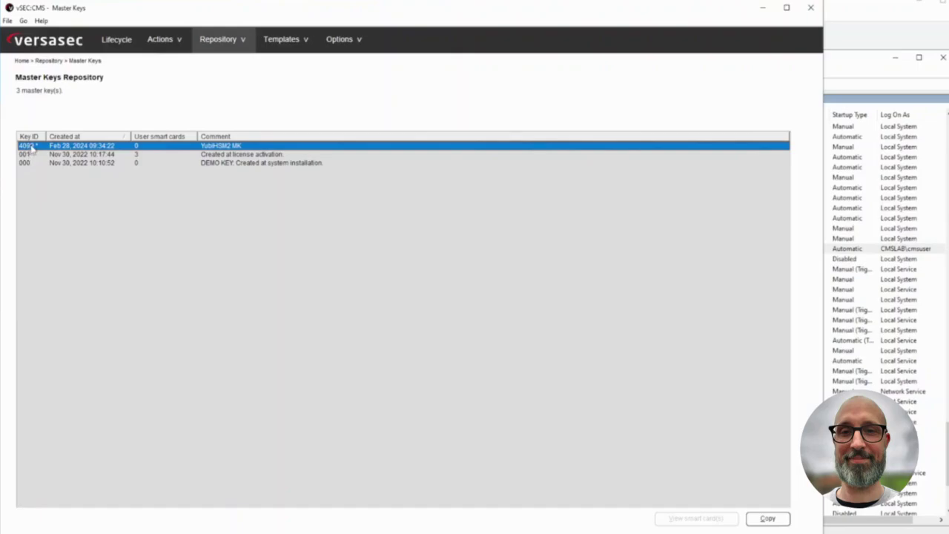
Step: Inspect the admin master key ID in the details of operator card 0002
click(233, 46)
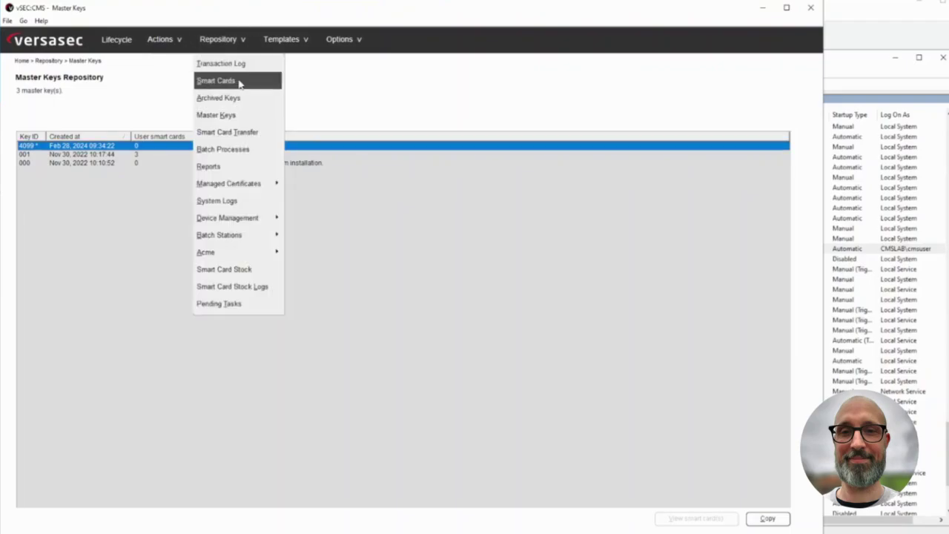
click(239, 81)
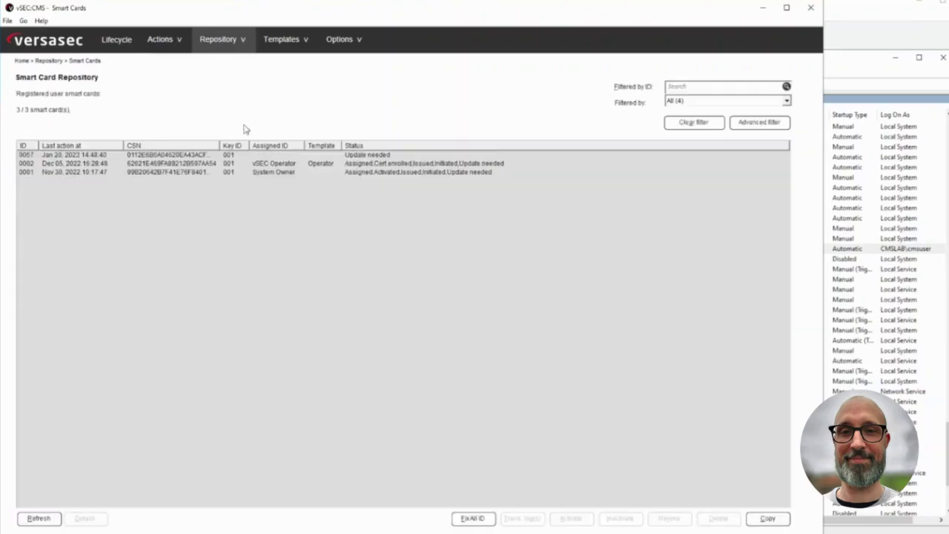
click(173, 167)
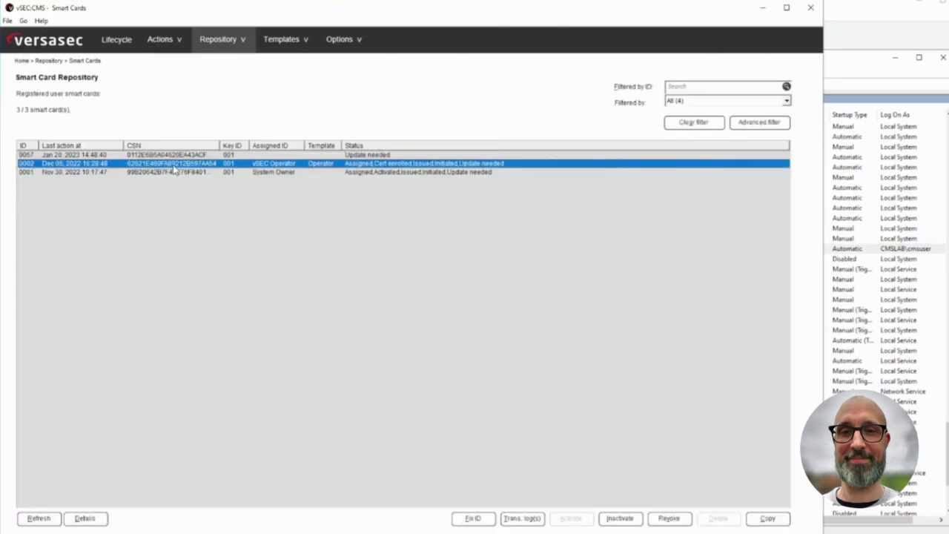
click(84, 519)
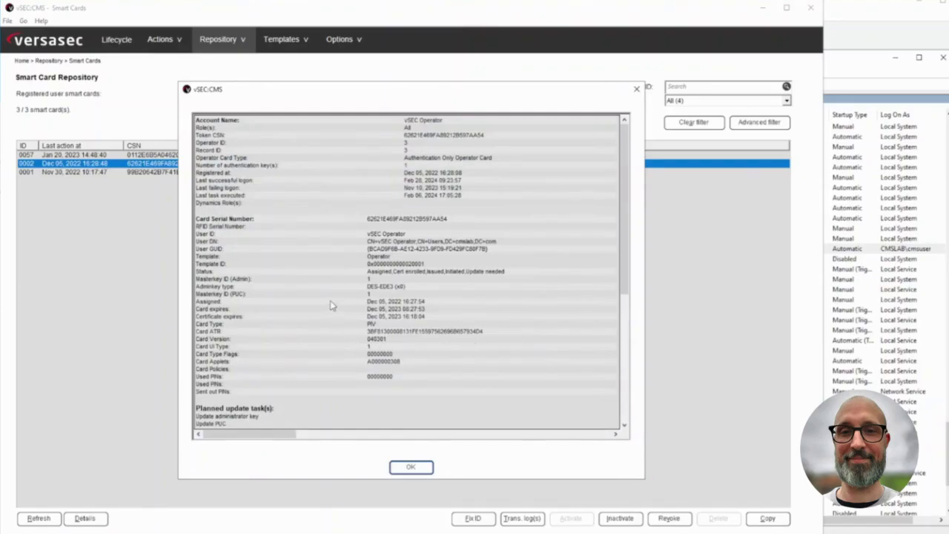
double_click(213, 279)
click(413, 466)
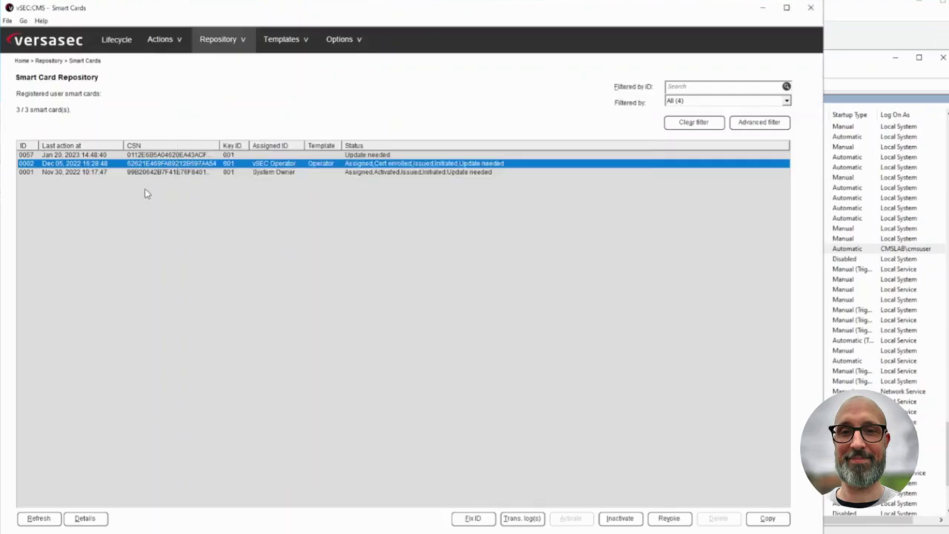
Step: Reselect master key 001 in the Master Keys repository, then go to the Lifecycle view
click(234, 46)
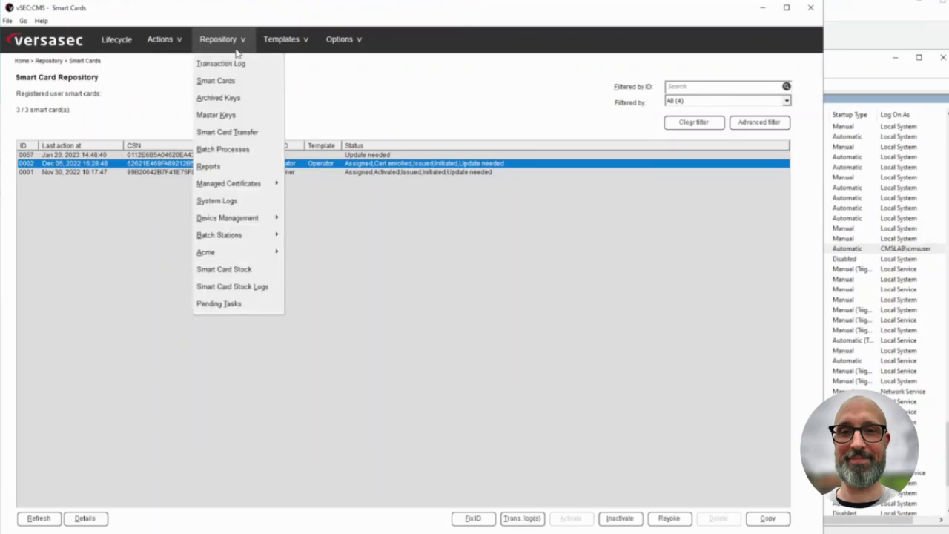
click(230, 117)
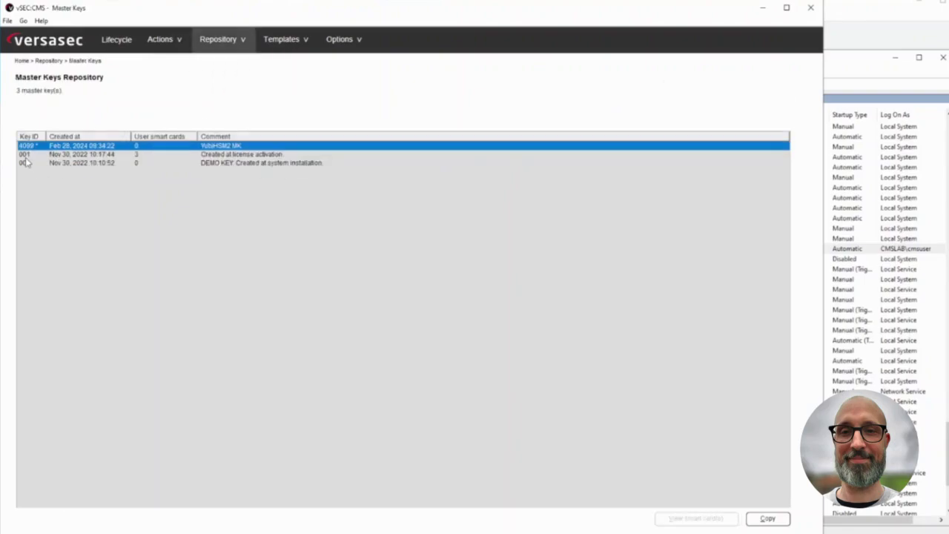
click(26, 155)
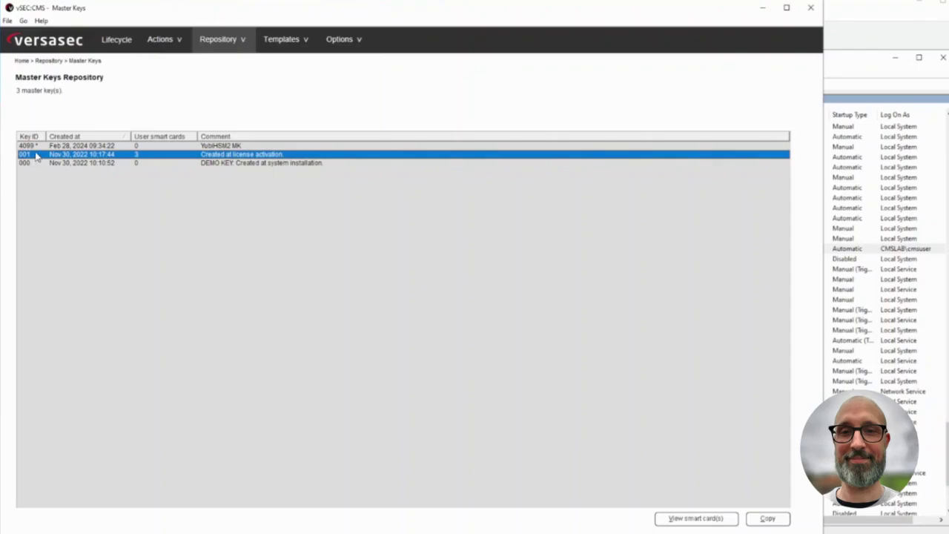
click(112, 41)
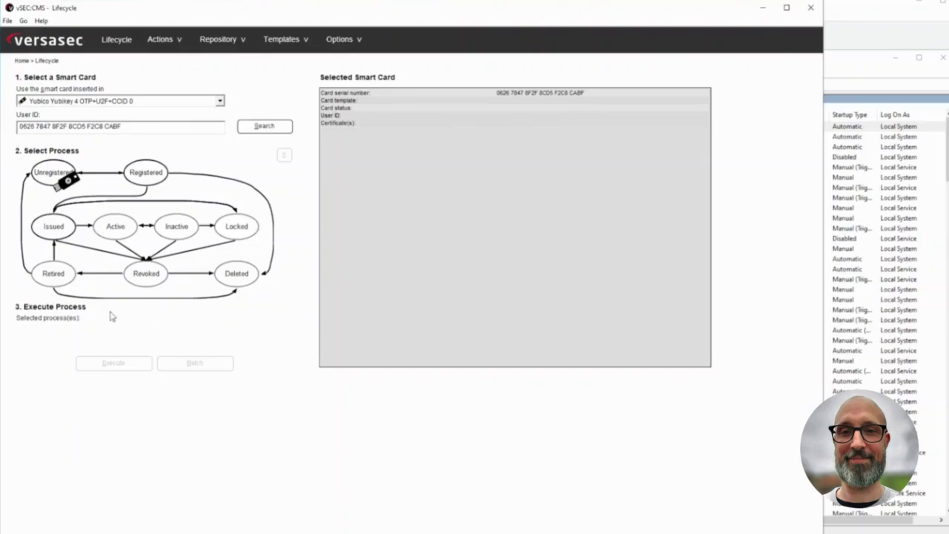
Step: Start registering and issuing the YubiKey to Issued, authorizing with the operator passcode
click(52, 235)
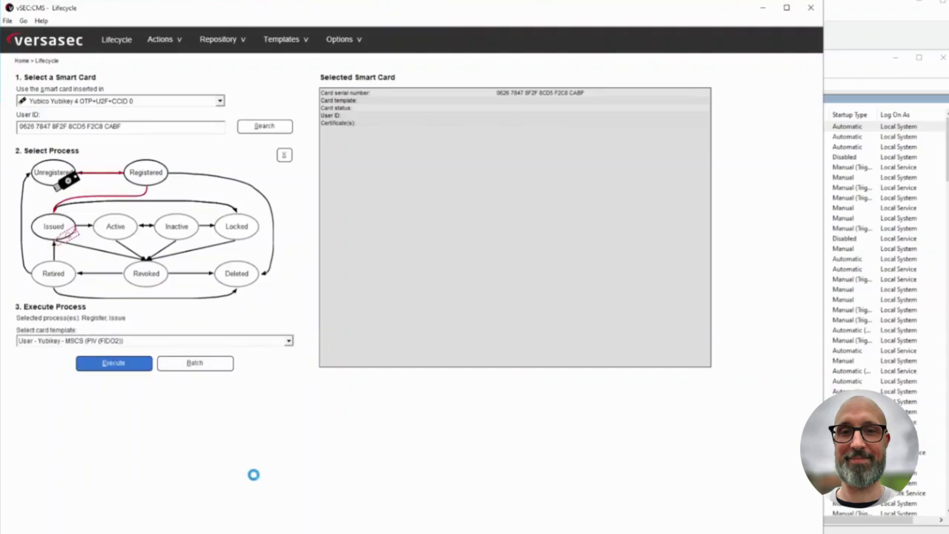
key(Return)
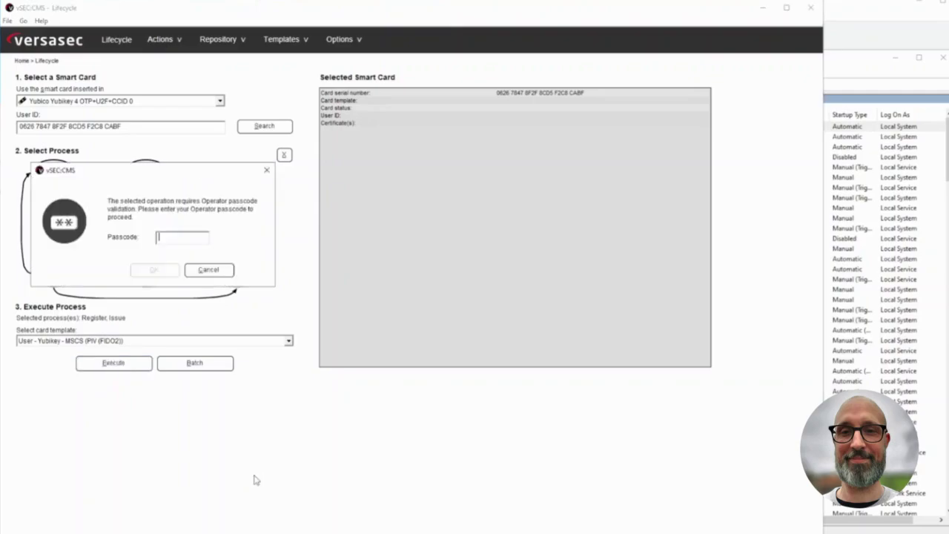
text(*)
key(Return)
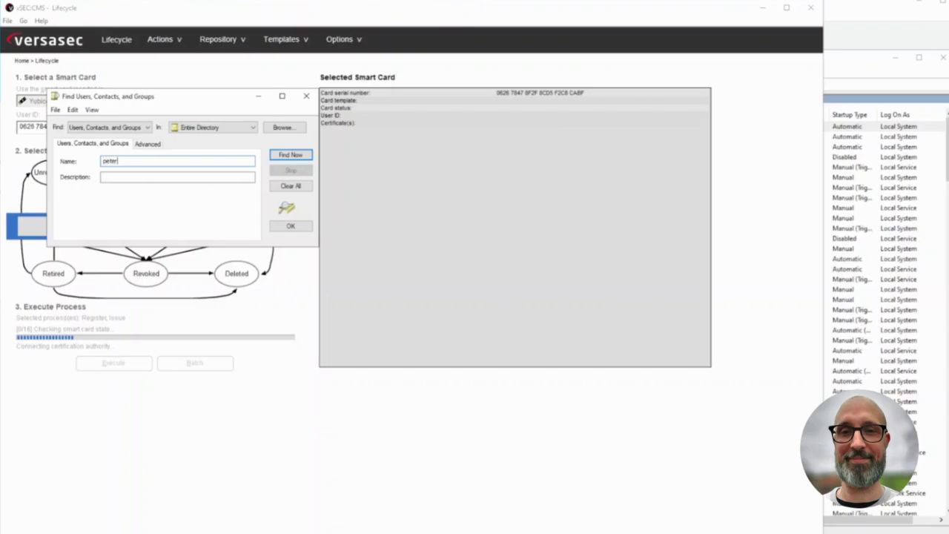
Step: Search the directory, assign the card to the matching user, and dismiss the issuing report
key(Return)
click(69, 286)
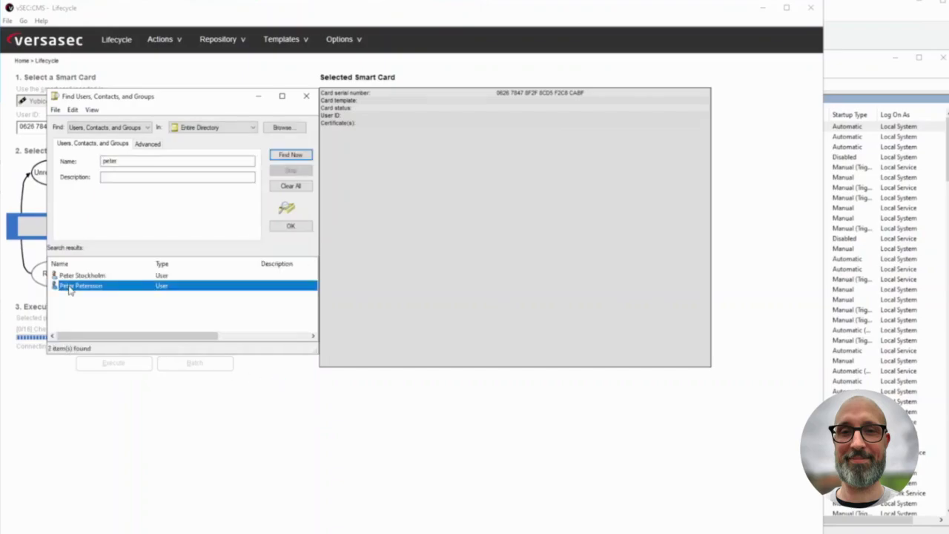
double_click(69, 287)
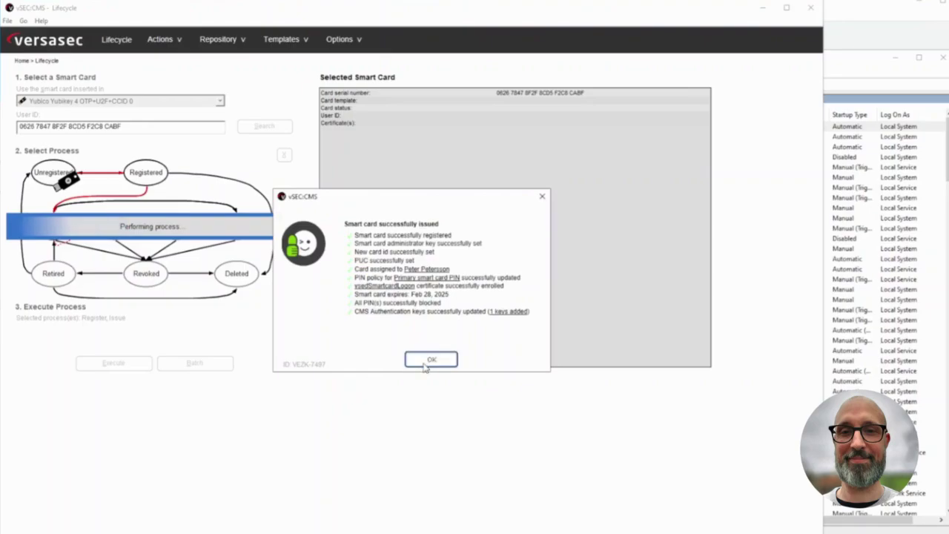
click(430, 361)
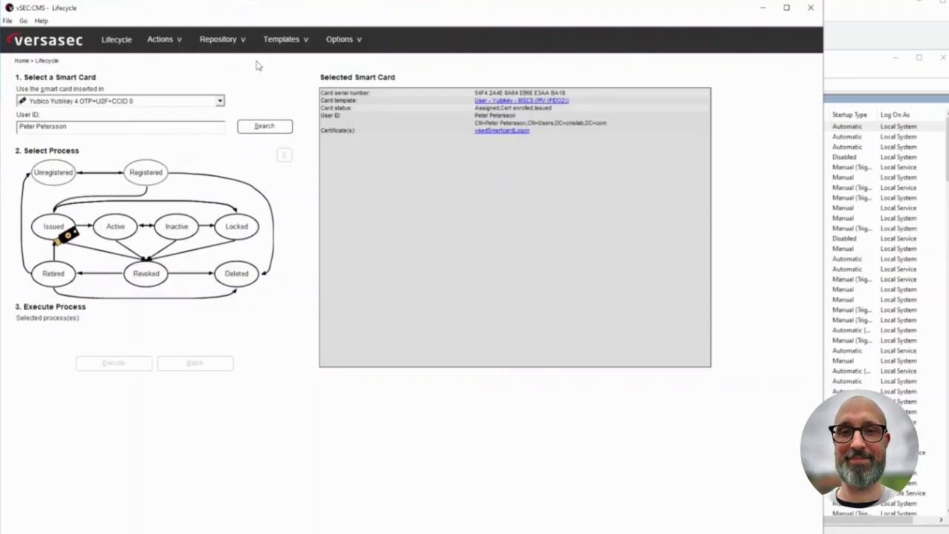
Step: Confirm card 0213's PUC master key ID is 4099 in its details, then open Master Keys
click(230, 41)
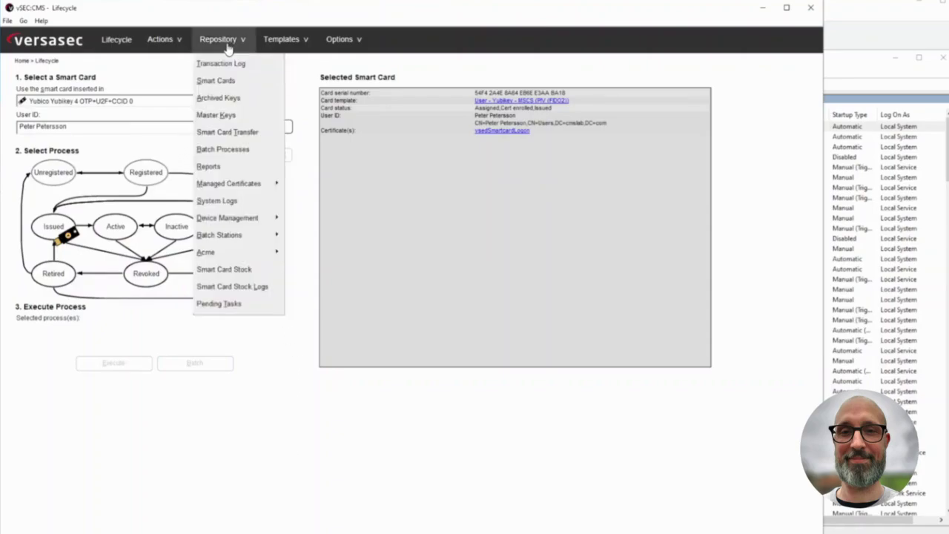
click(220, 88)
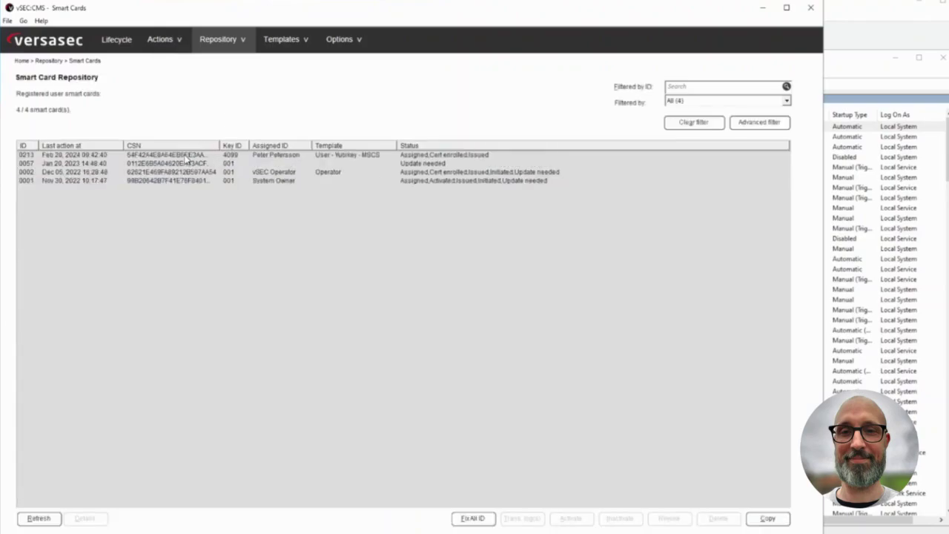
click(187, 155)
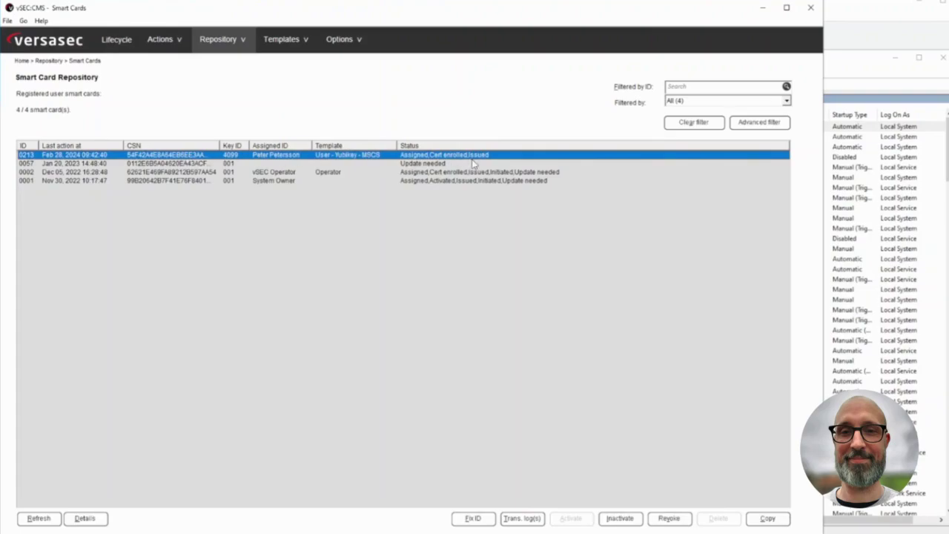
click(90, 519)
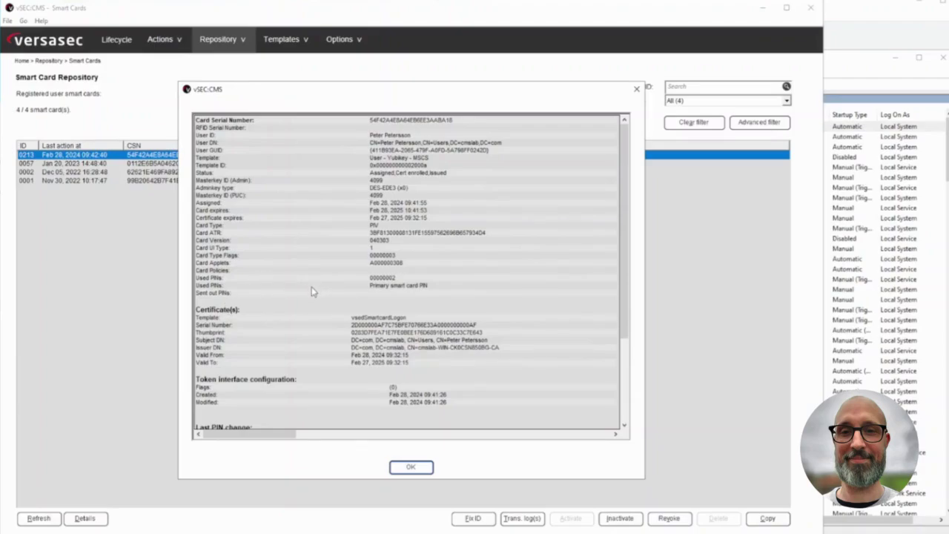
double_click(220, 196)
click(411, 467)
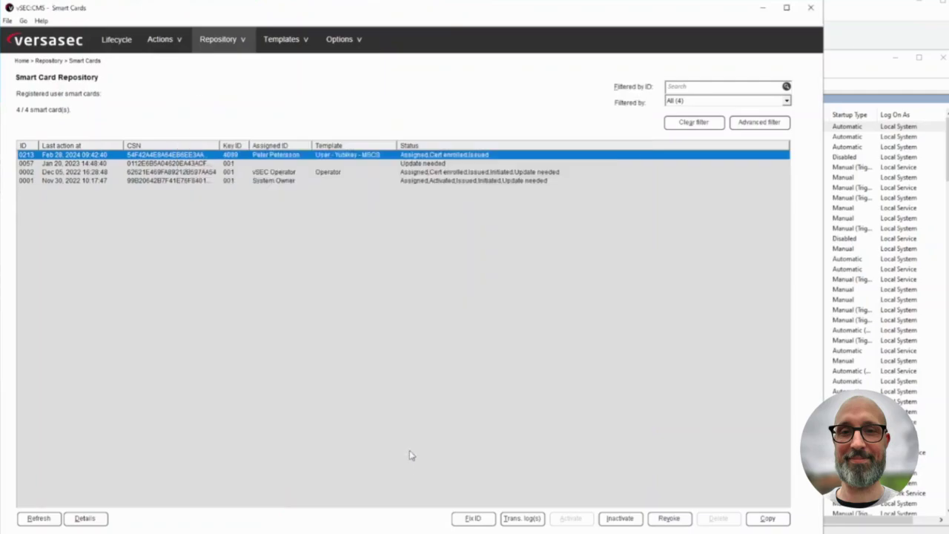
click(221, 39)
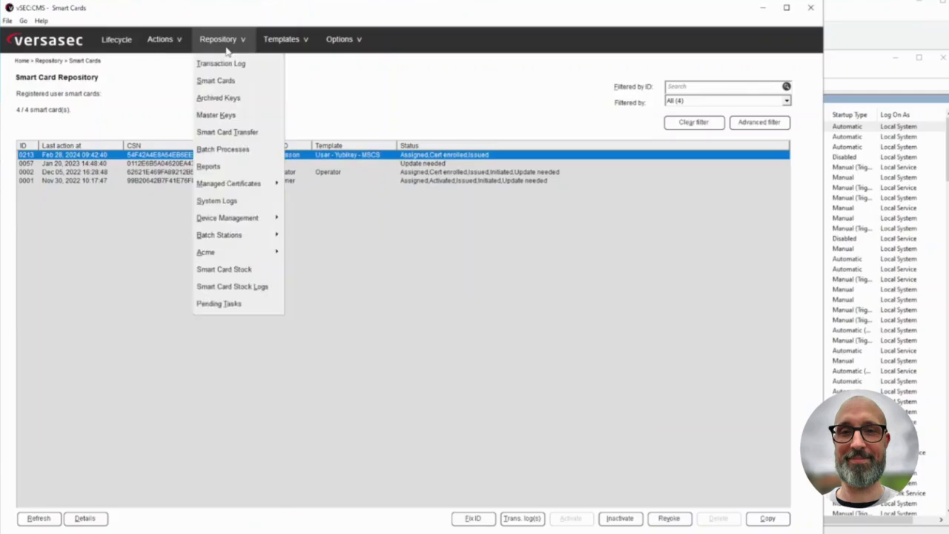
click(224, 116)
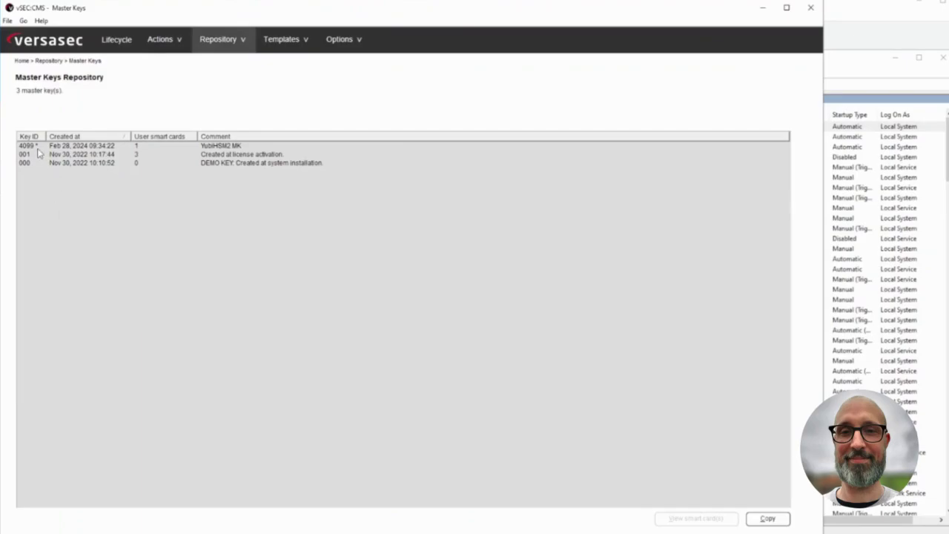
Step: Select master key 4099 and switch back to the yubihsm-shell console
click(38, 147)
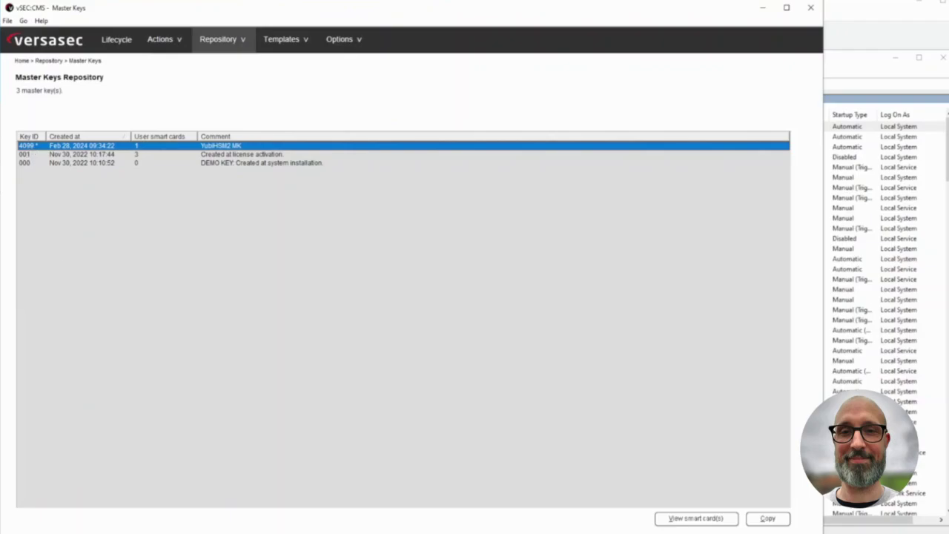
key(alt+Tab)
Step: Re-run 'list objects 0' to confirm the aes256 CMS MK4099 key, then return to vSEC:CMS
click(340, 462)
key(Escape)
key(Up)
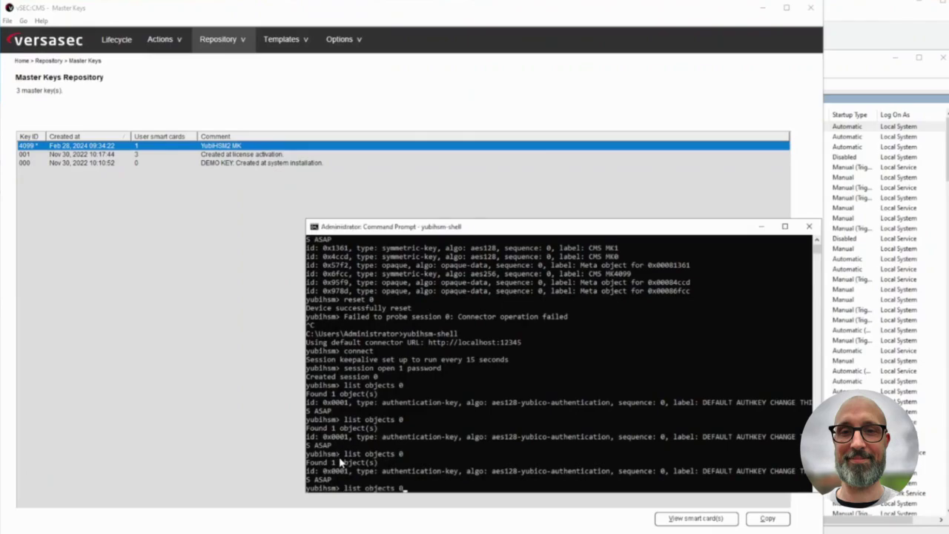
key(Return)
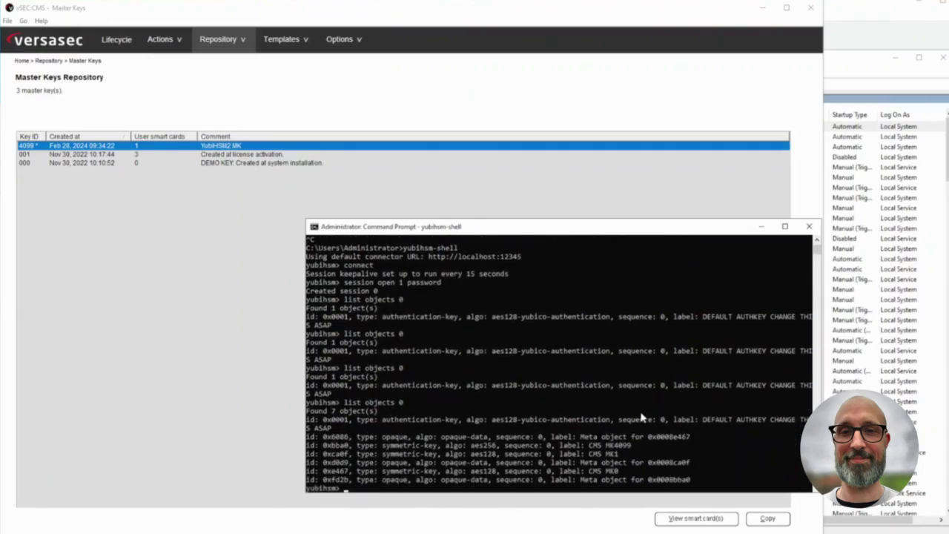
drag(635, 449, 324, 445)
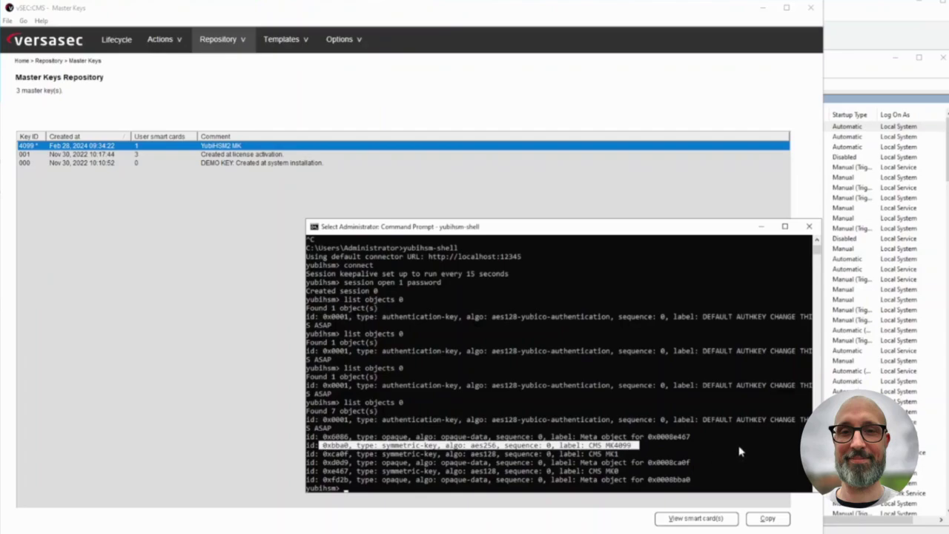
click(324, 110)
click(59, 46)
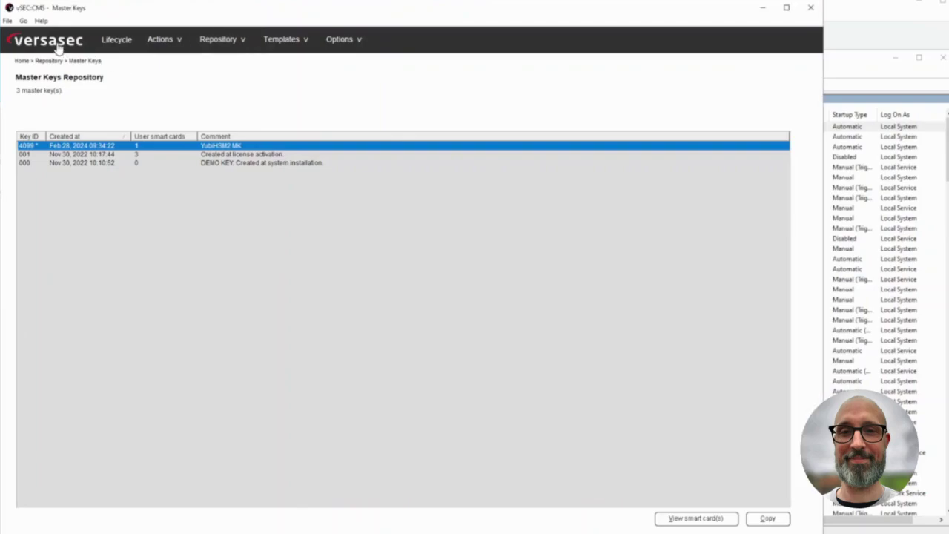